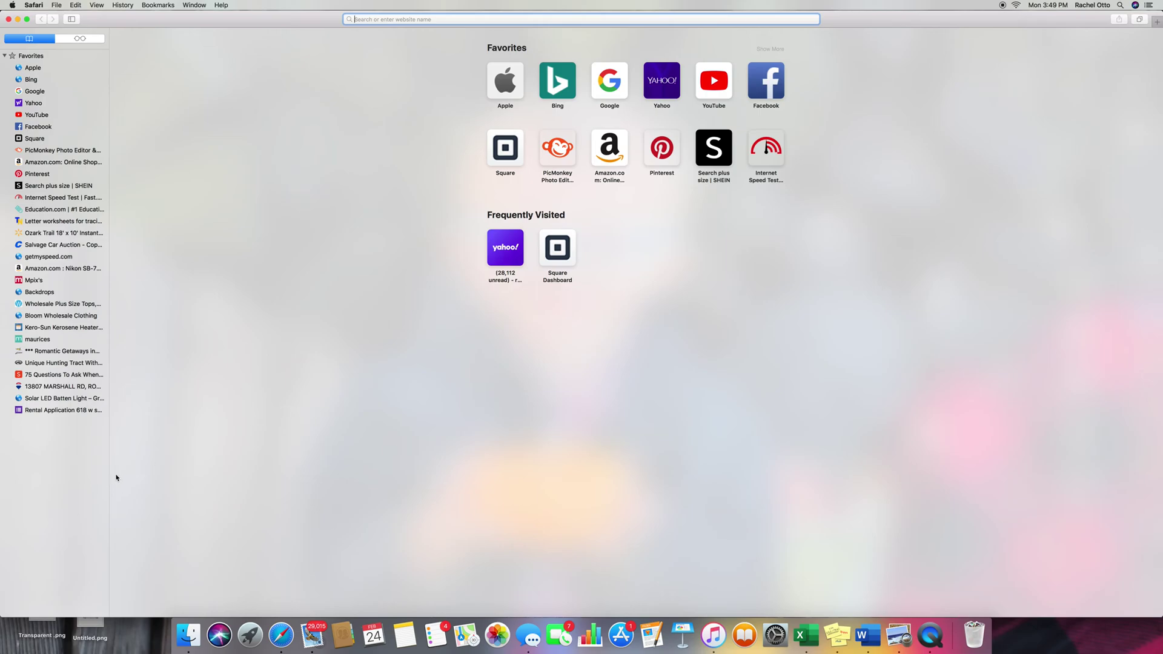
# Hide Safari's bookmarks sidebar and load the Google home page from Favorites.
pyautogui.press('super+shift+l')
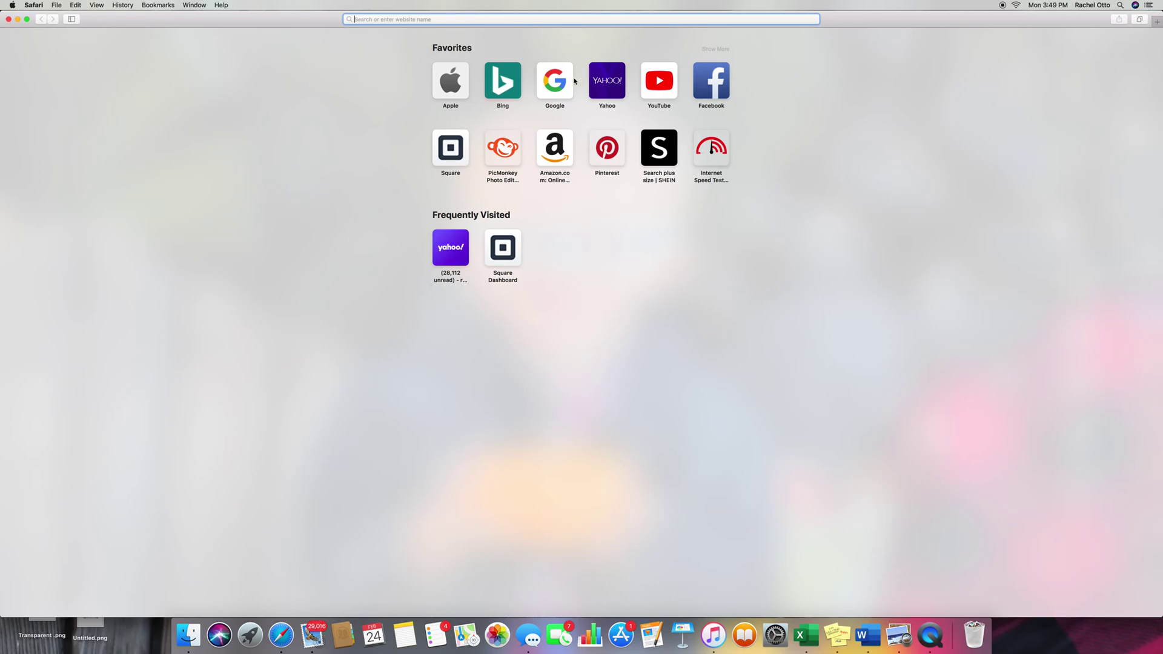
pyautogui.click(547, 89)
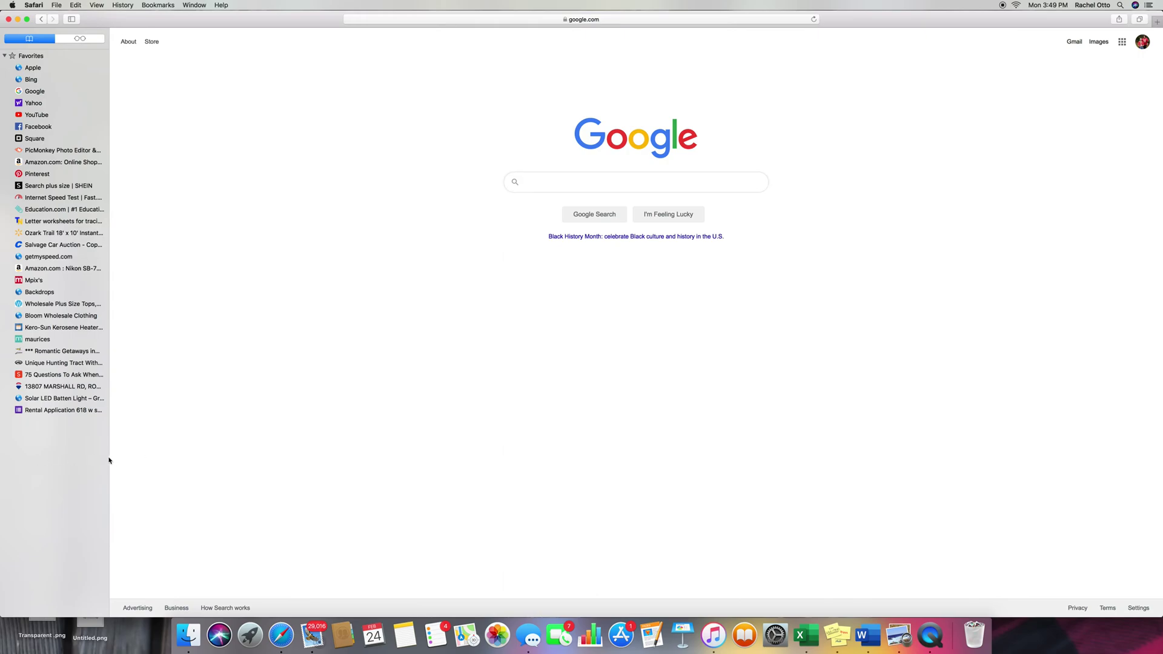
# Collapse the sidebar and scroll the Google apps launcher to pick Docs.
pyautogui.moveTo(110, 460); pyautogui.dragTo(21, 470)
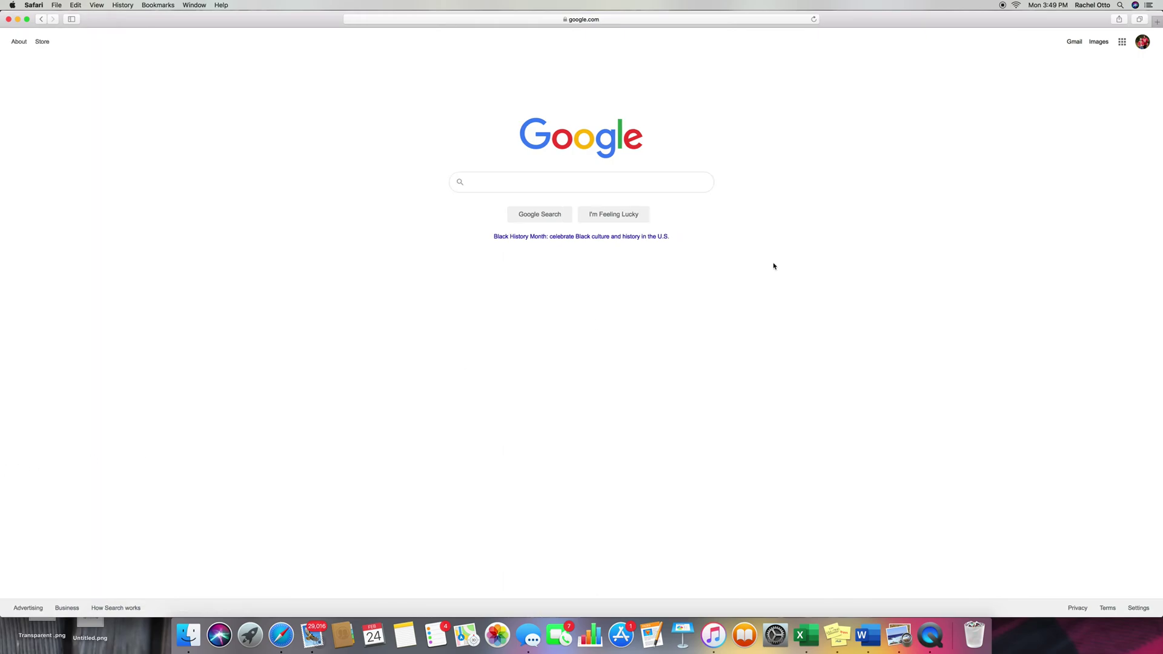
pyautogui.click(1123, 44)
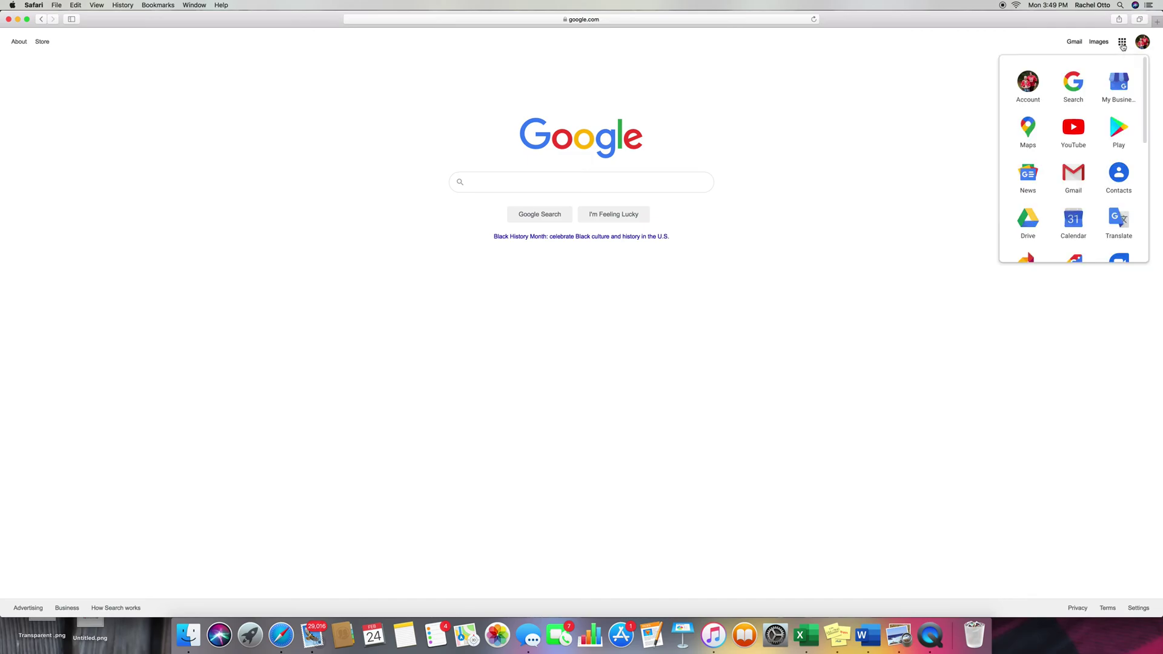
pyautogui.scroll(-5, 1086, 191)
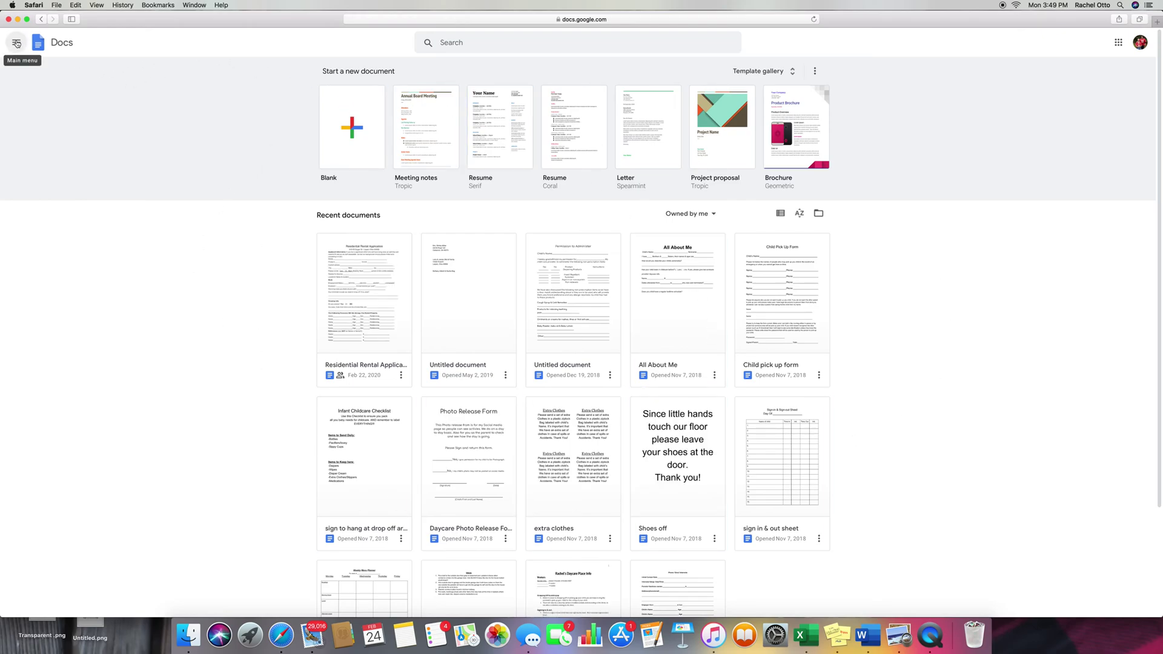
# Switch from Docs to Google Forms and open the Rental Application form for editing.
pyautogui.click(17, 43)
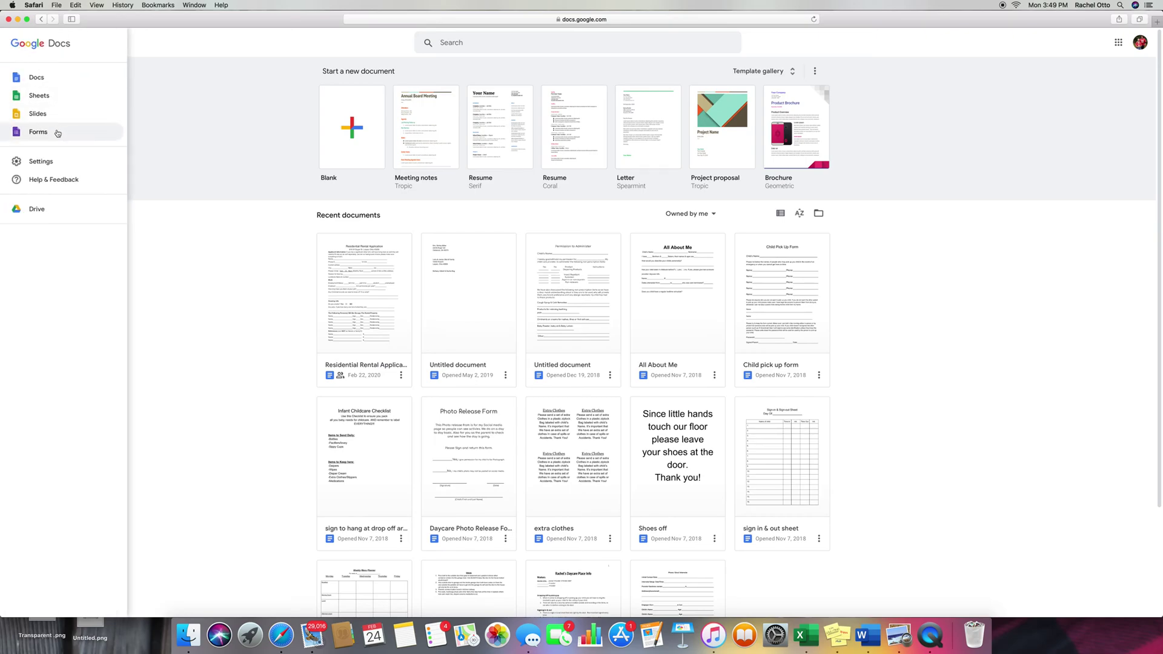
pyautogui.click(57, 133)
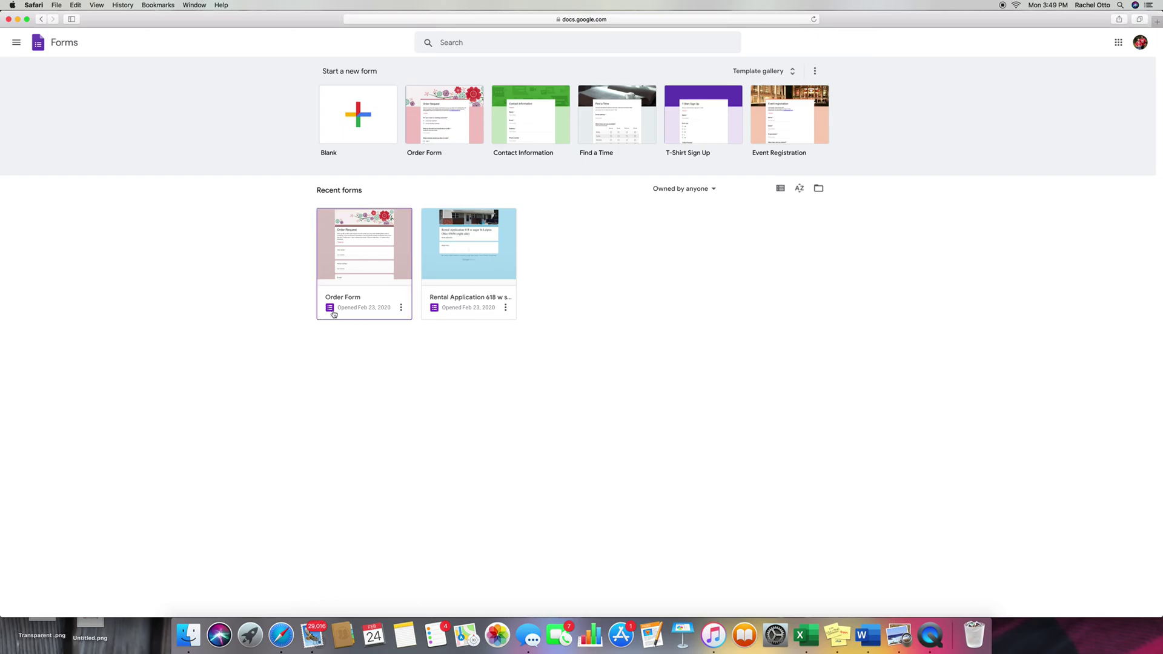
pyautogui.click(484, 276)
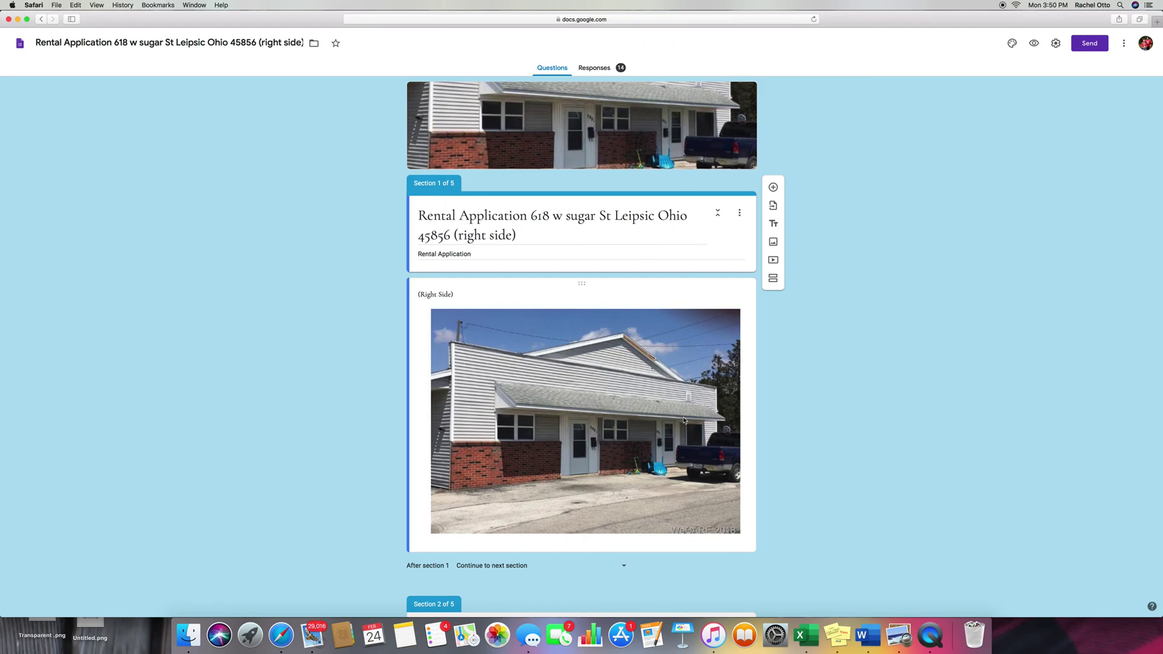
pyautogui.scroll(-2, 977, 452)
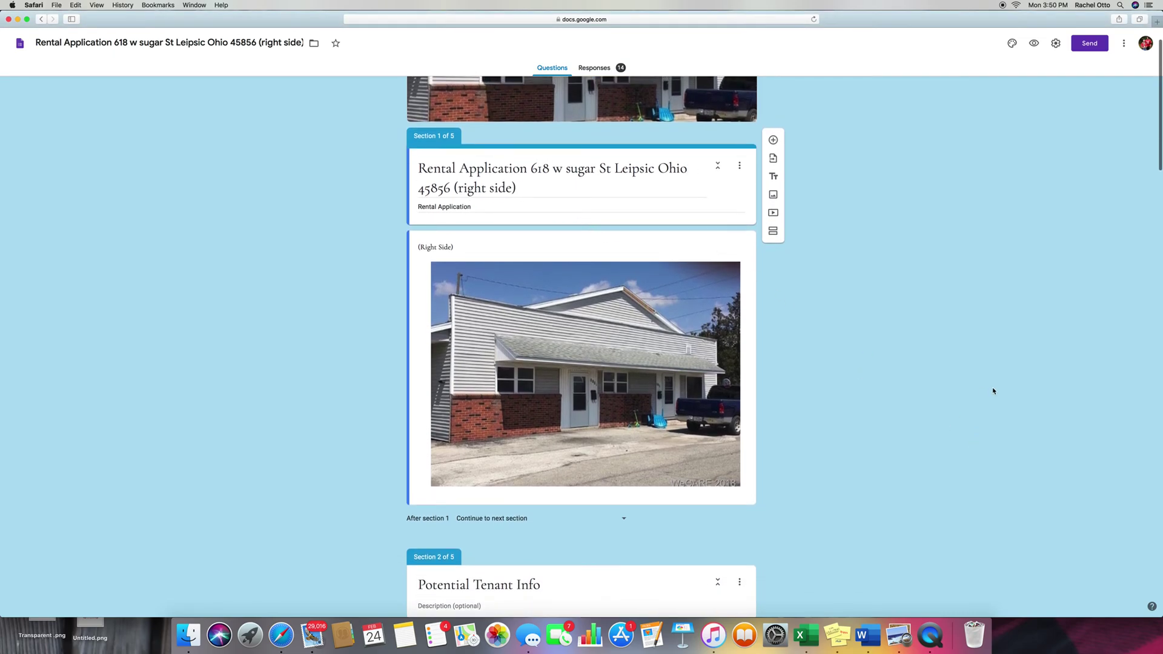
pyautogui.scroll(-5, 979, 388)
pyautogui.scroll(-1, 979, 386)
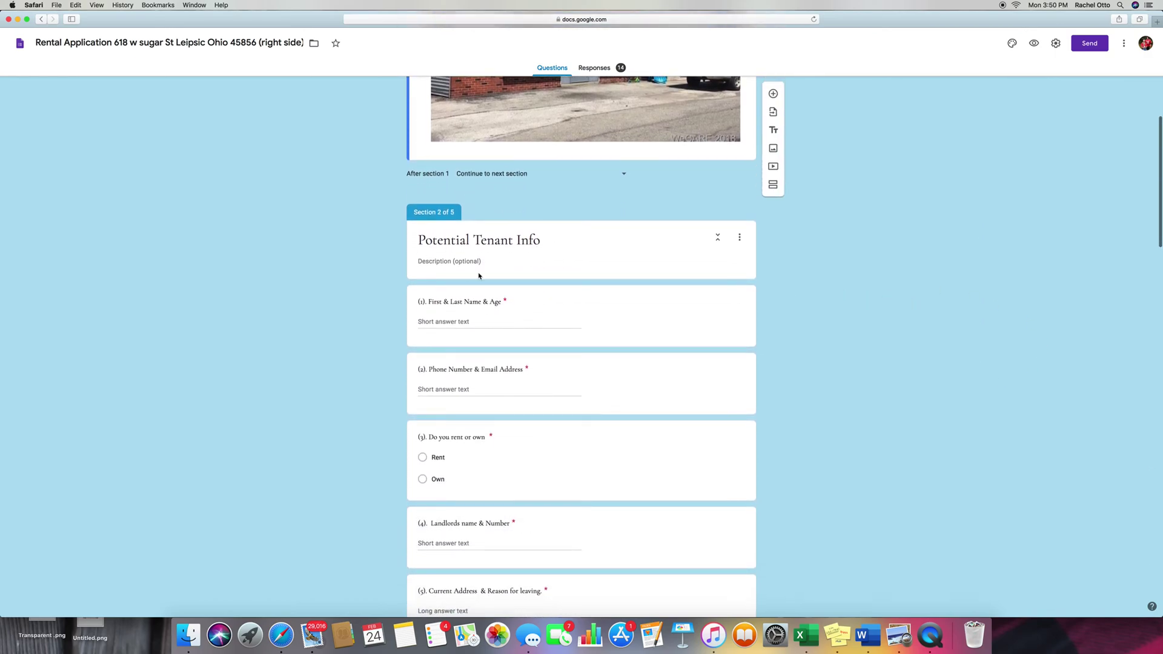
pyautogui.scroll(-2, 419, 271)
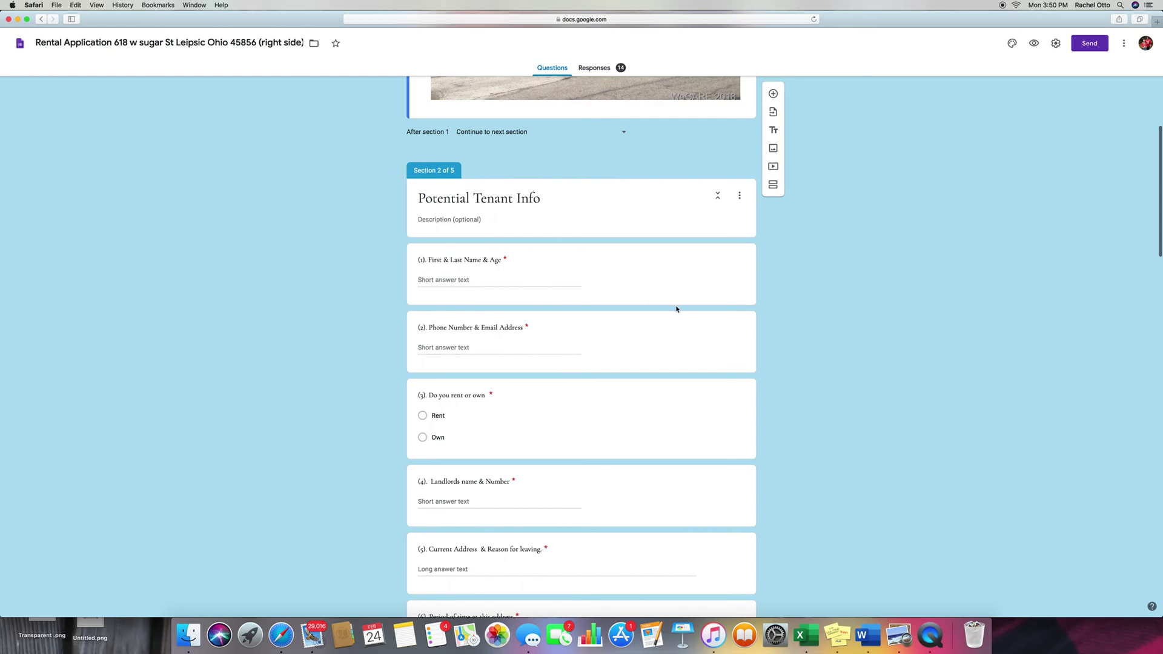
pyautogui.scroll(-6, 638, 240)
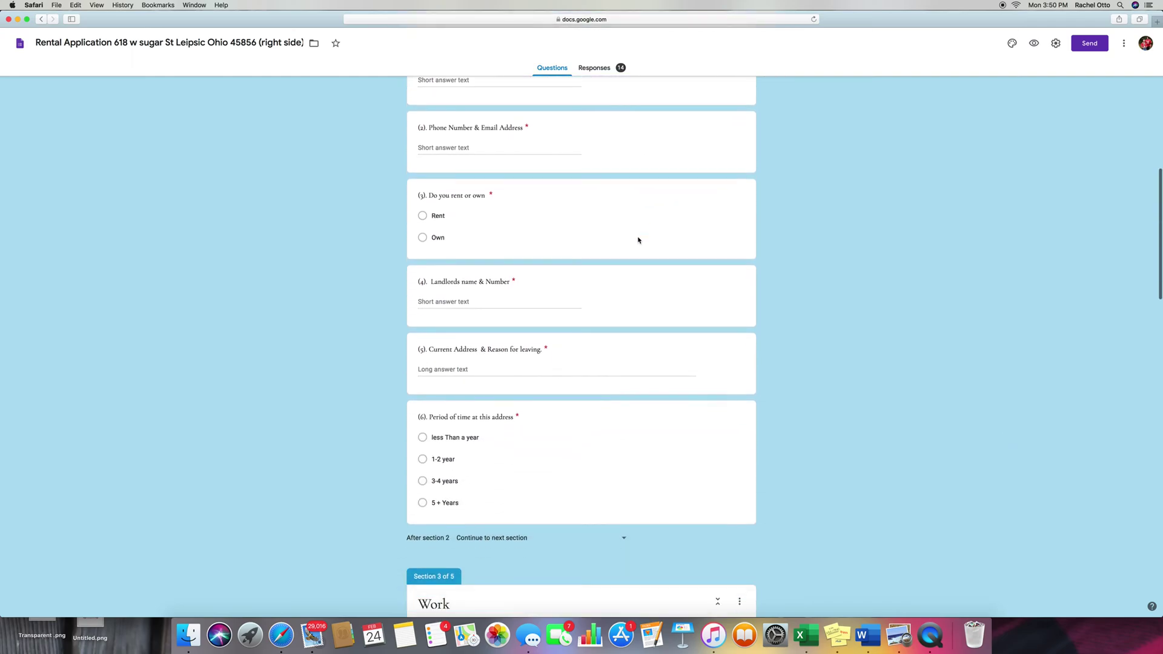
pyautogui.scroll(1, 639, 240)
pyautogui.scroll(-8, 638, 240)
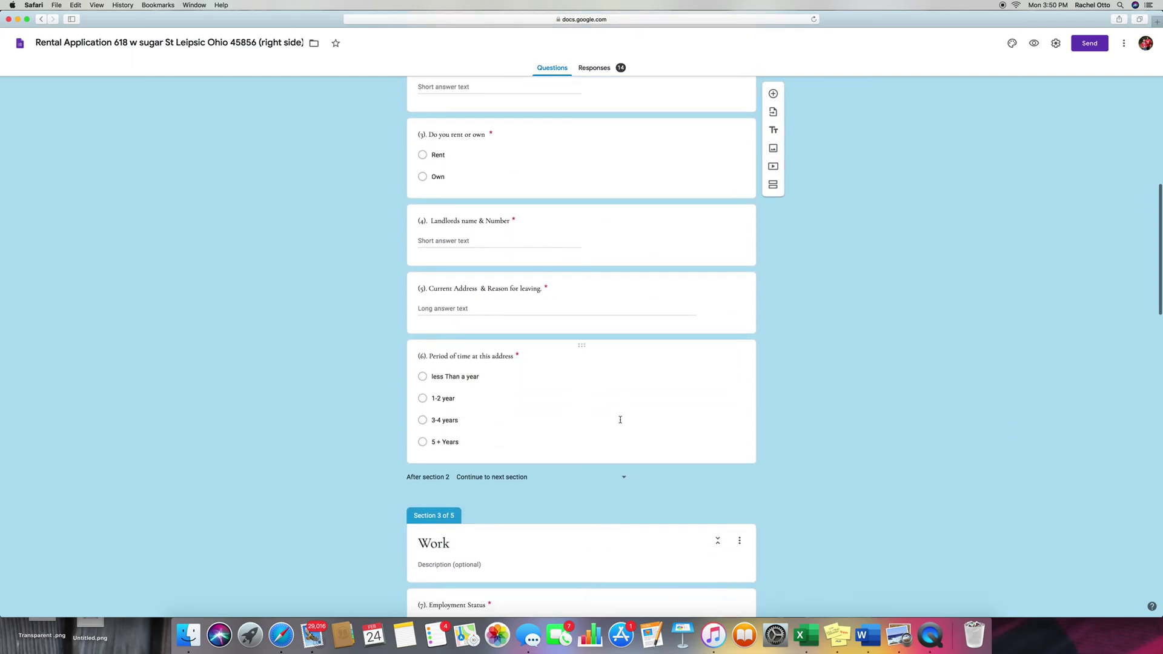
pyautogui.scroll(7, 626, 473)
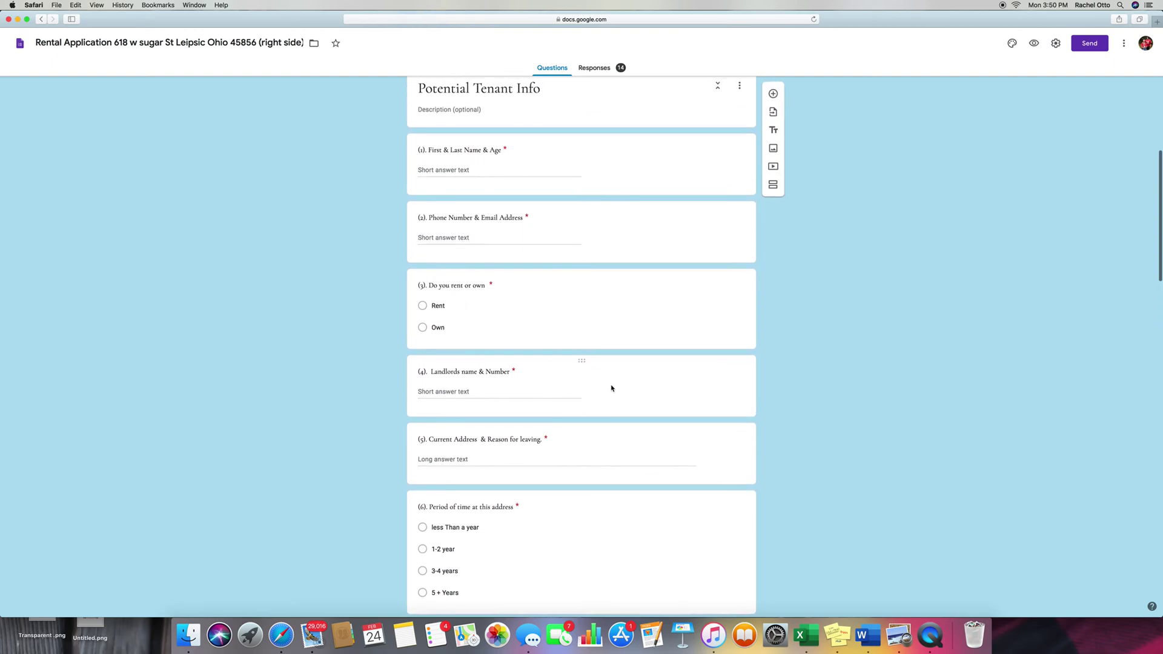
pyautogui.scroll(-2, 611, 389)
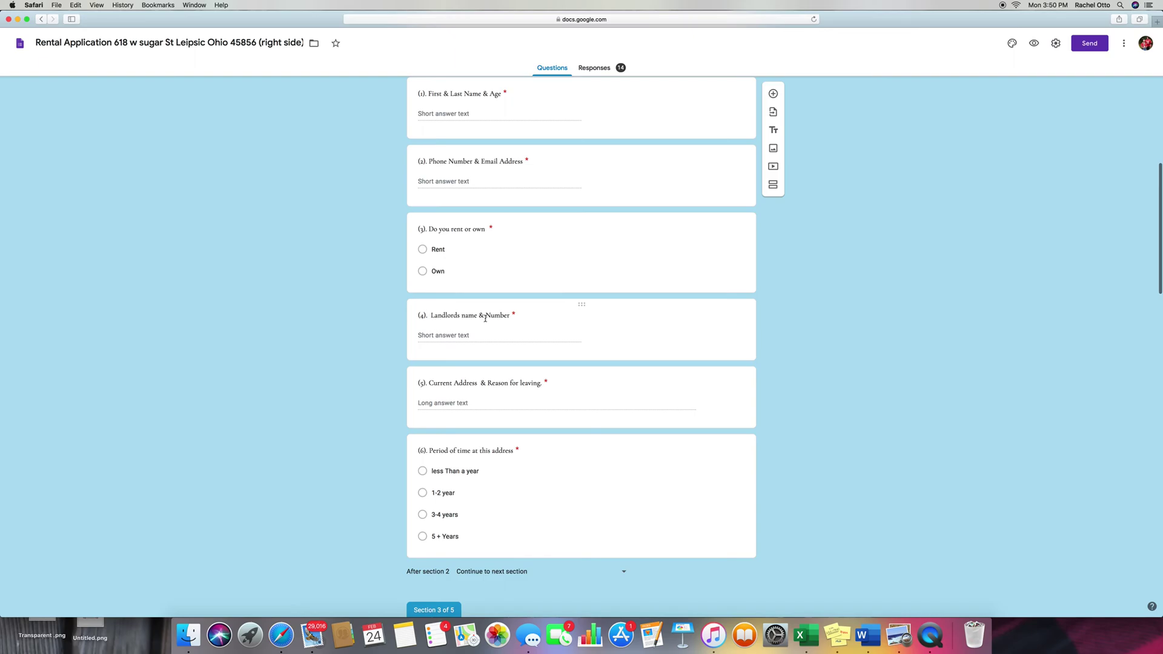
pyautogui.scroll(-1, 476, 375)
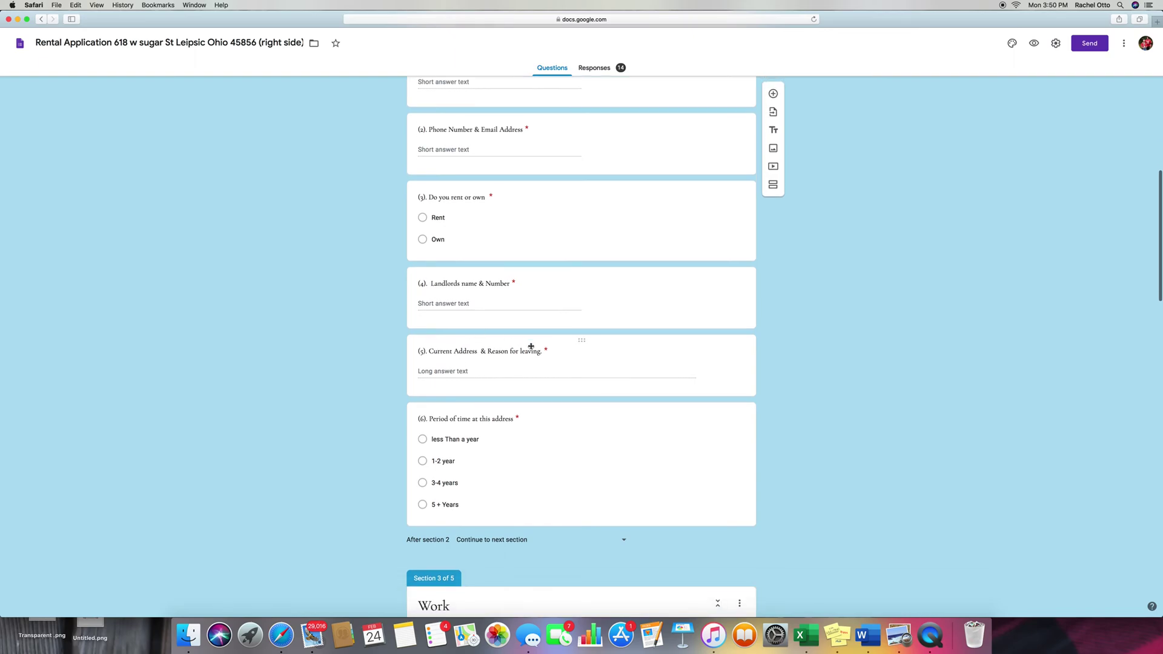
pyautogui.scroll(-3, 548, 340)
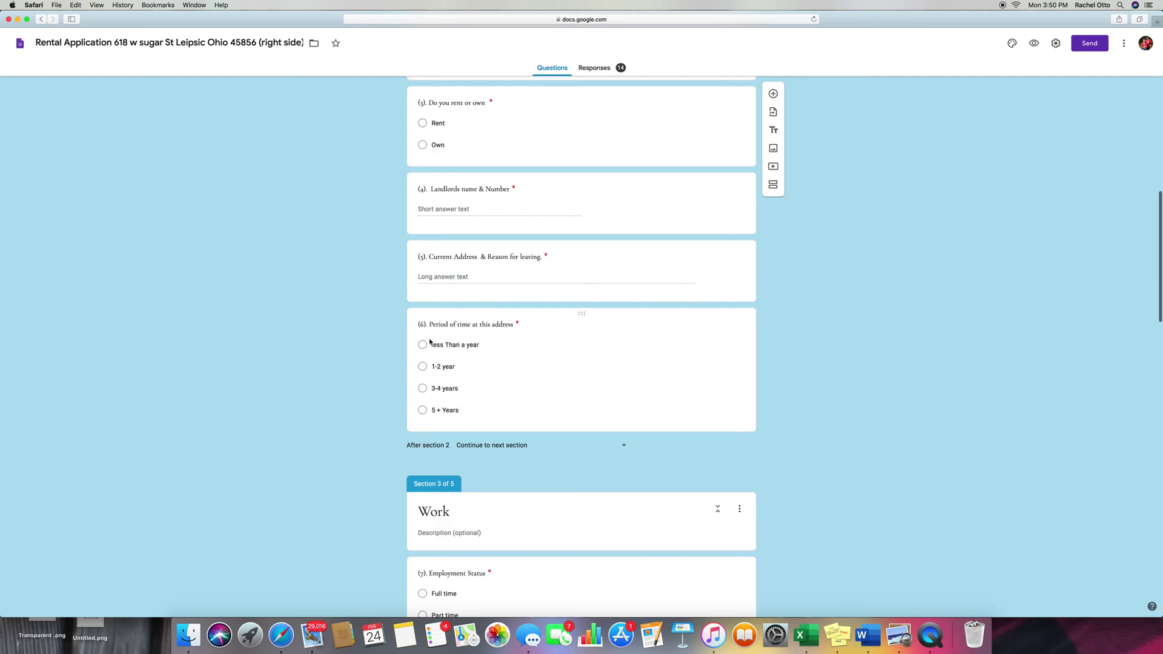
pyautogui.scroll(-7, 806, 357)
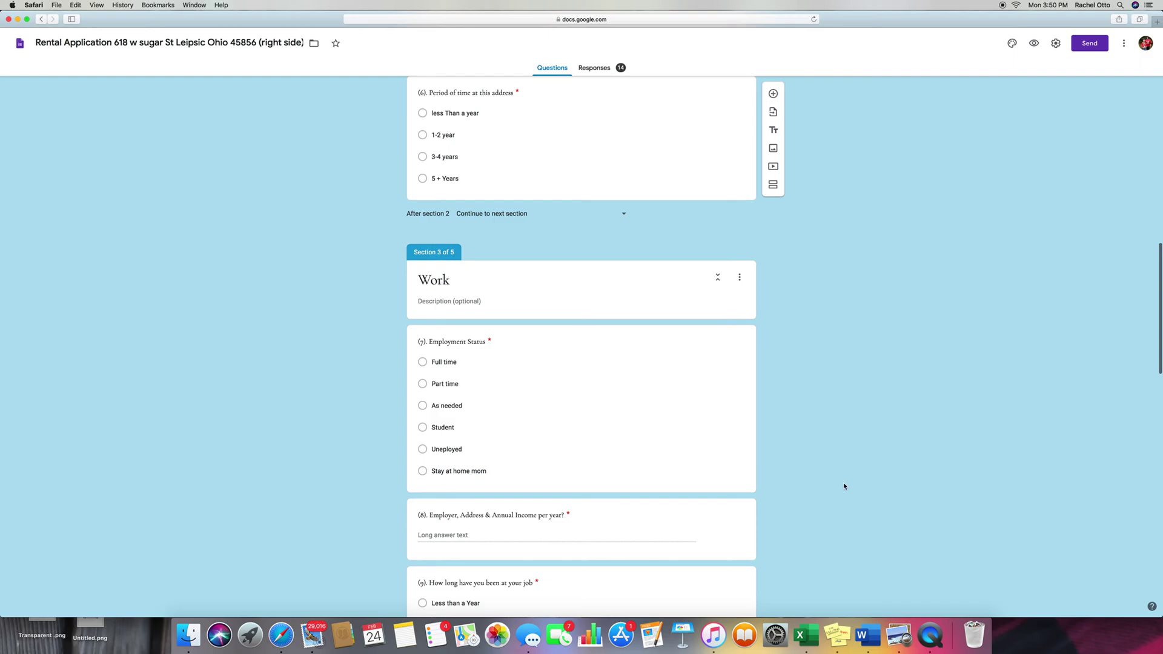
pyautogui.scroll(-5, 844, 485)
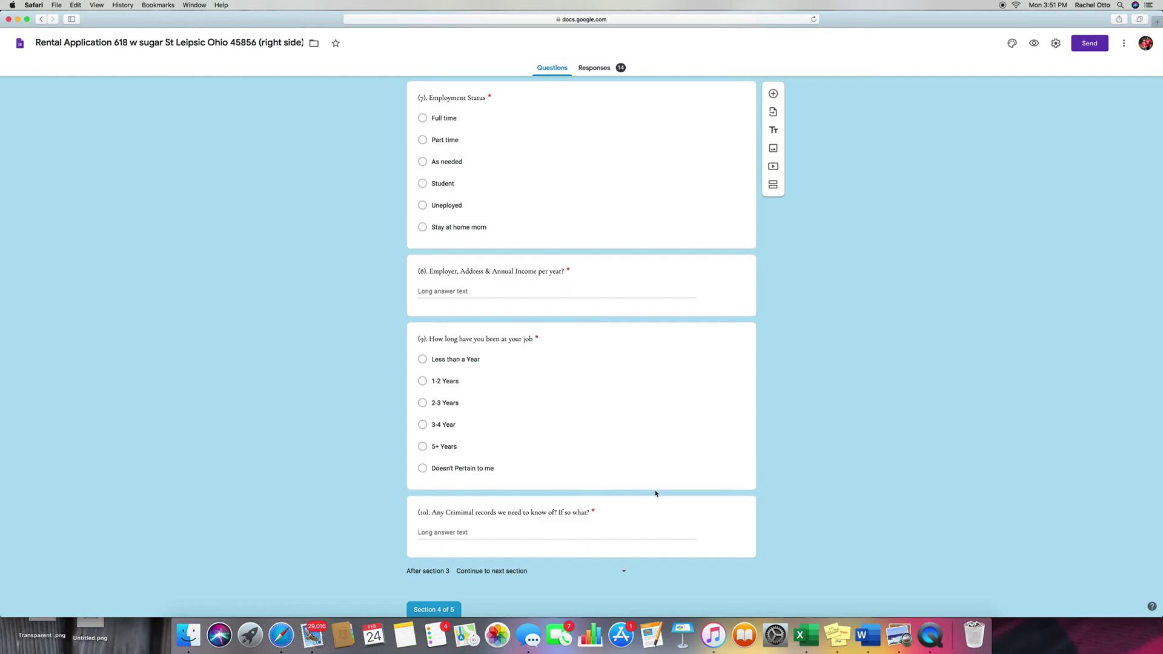
pyautogui.scroll(-3, 655, 494)
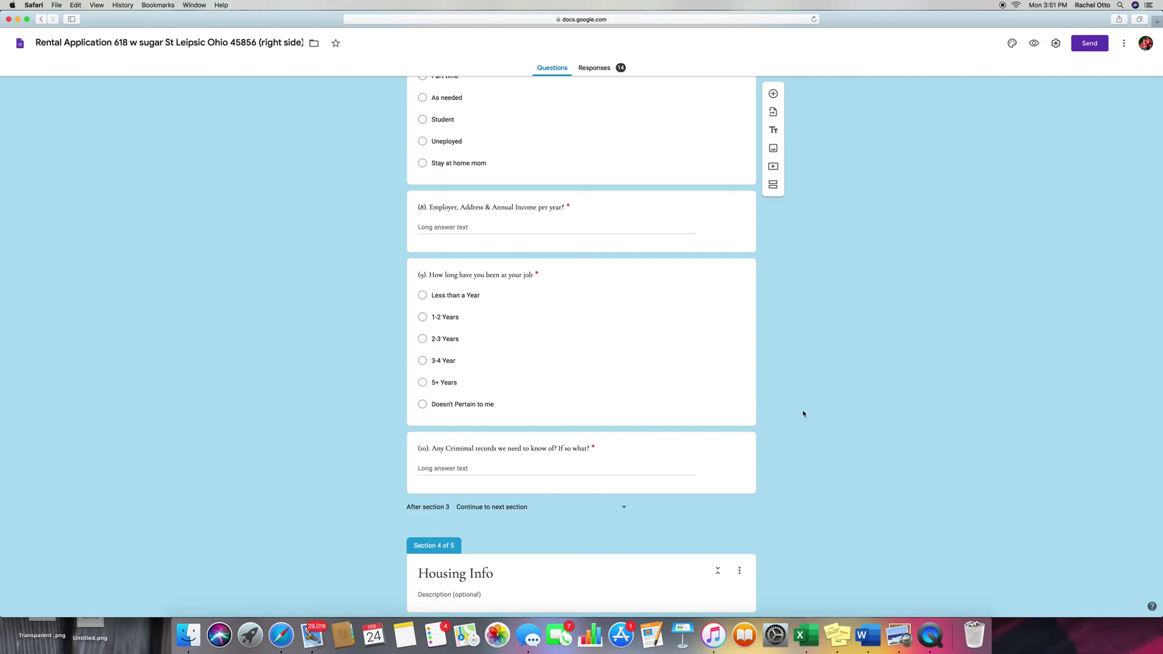
pyautogui.scroll(-10, 803, 414)
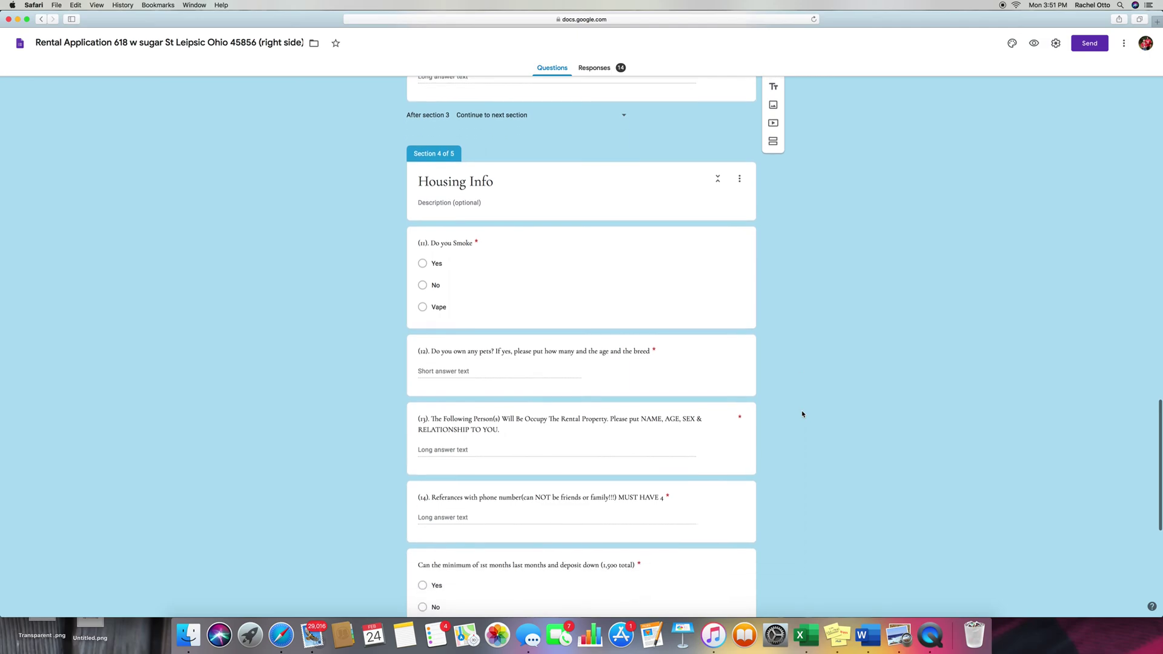
# Scroll past Section 3 Work and Section 4 Housing Info to the Section 5 header.
pyautogui.scroll(-2, 804, 413)
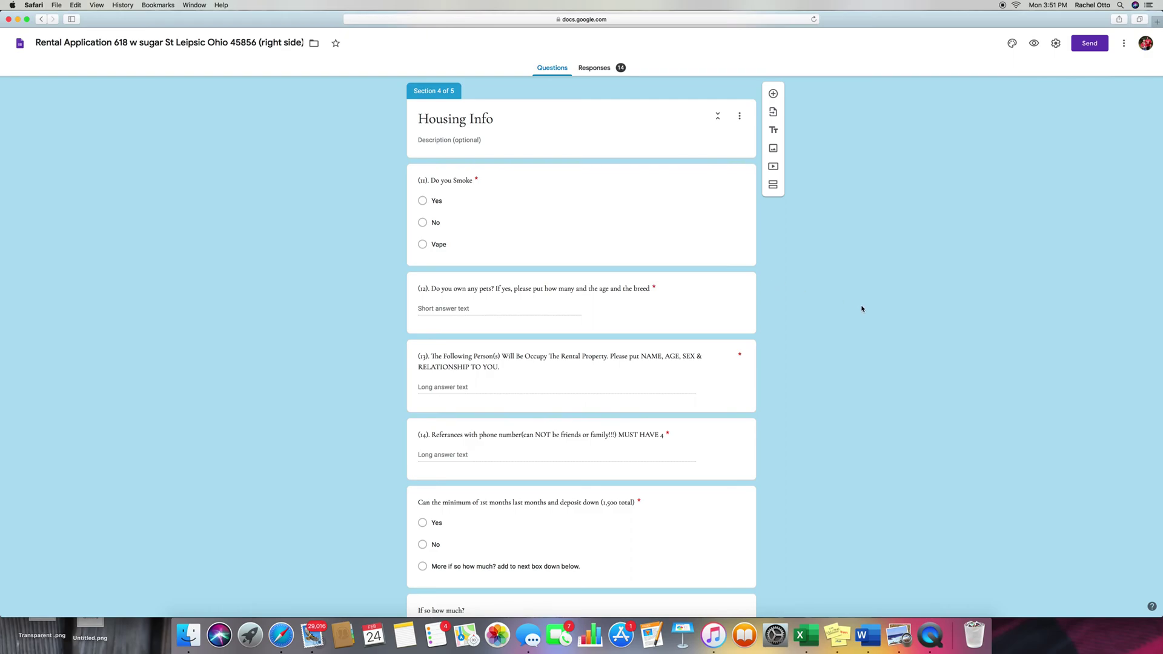
pyautogui.scroll(-2, 863, 312)
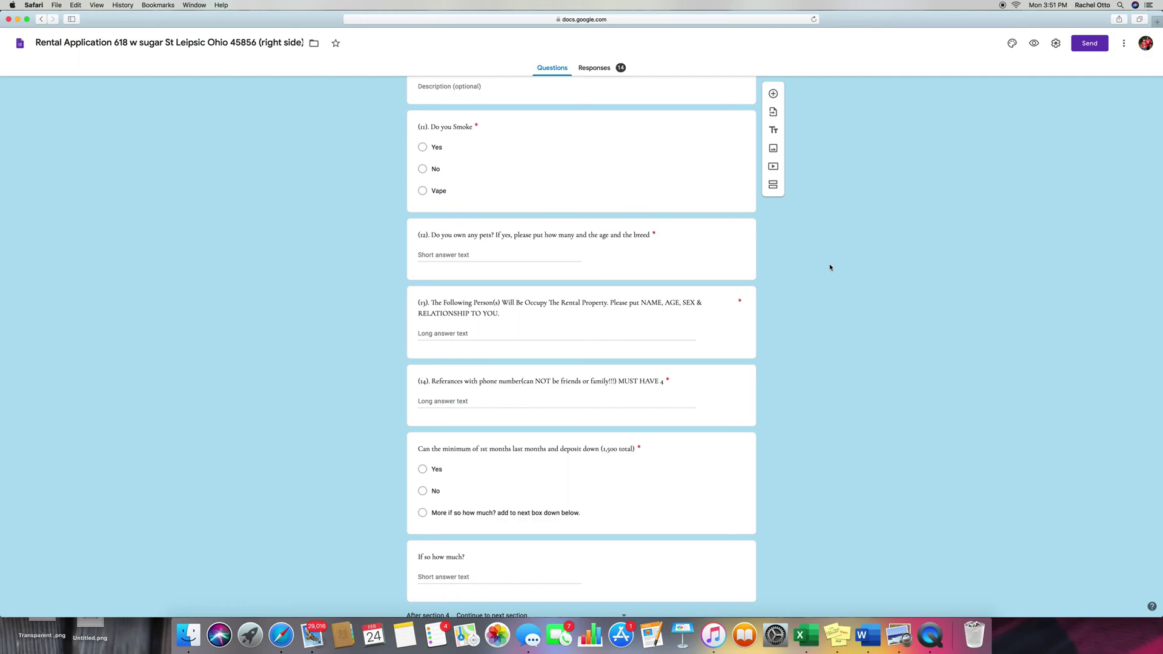
pyautogui.scroll(-3, 830, 267)
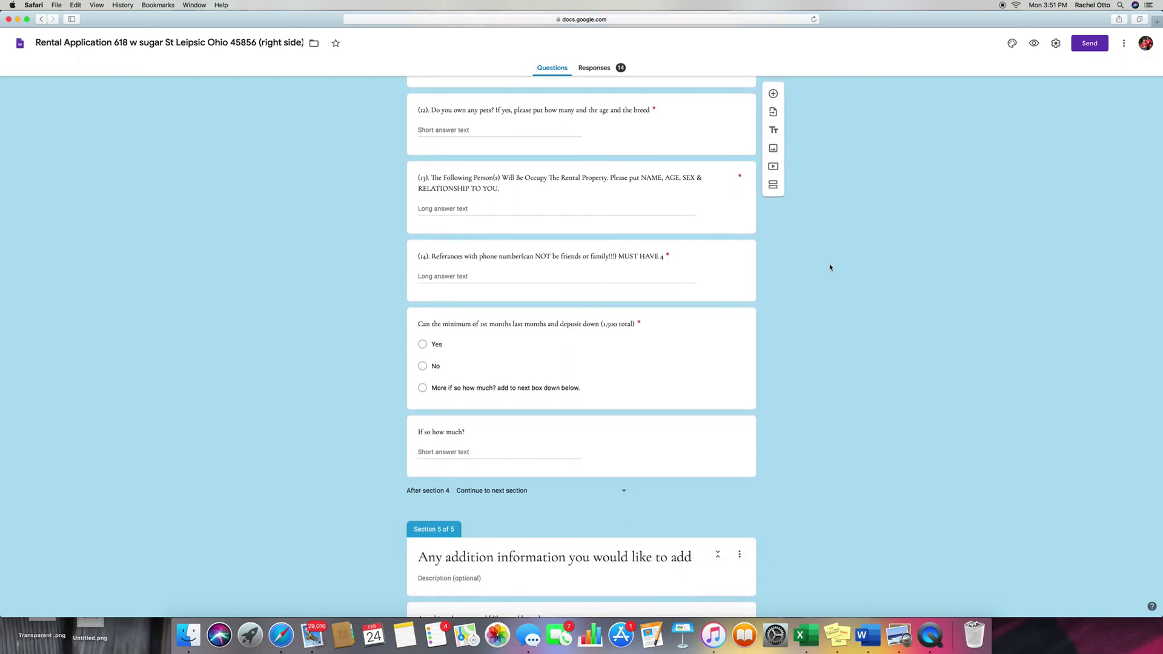
pyautogui.scroll(-2, 831, 267)
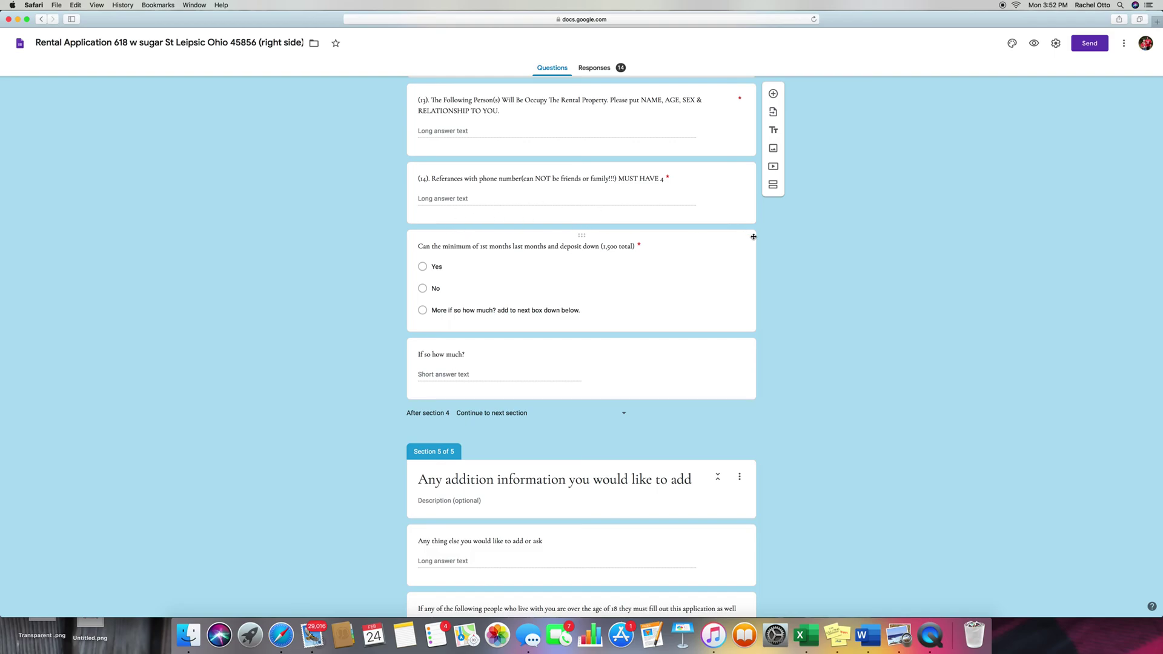
pyautogui.scroll(-2, 834, 284)
pyautogui.scroll(8, 835, 285)
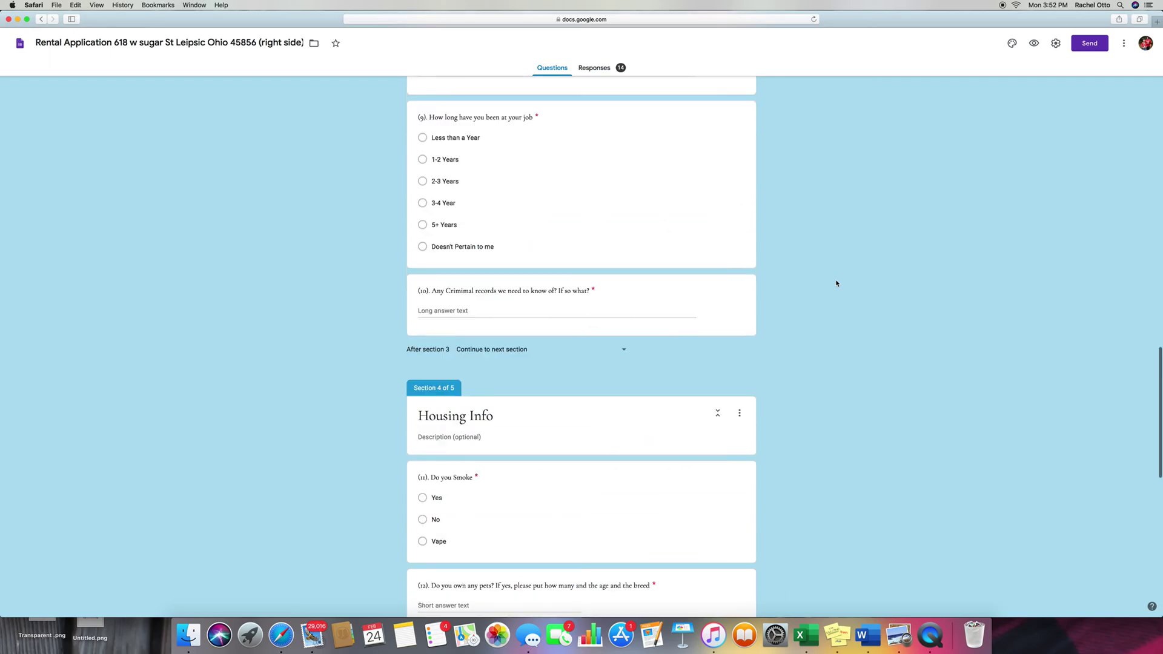
pyautogui.scroll(10, 836, 283)
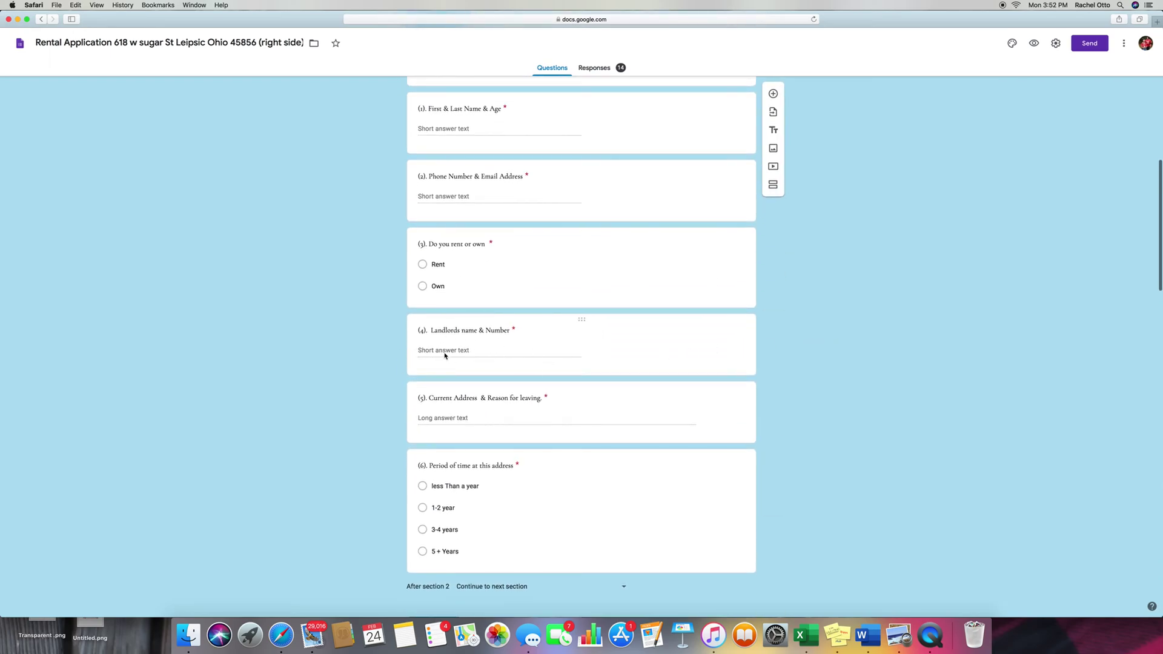
pyautogui.scroll(-10, 911, 339)
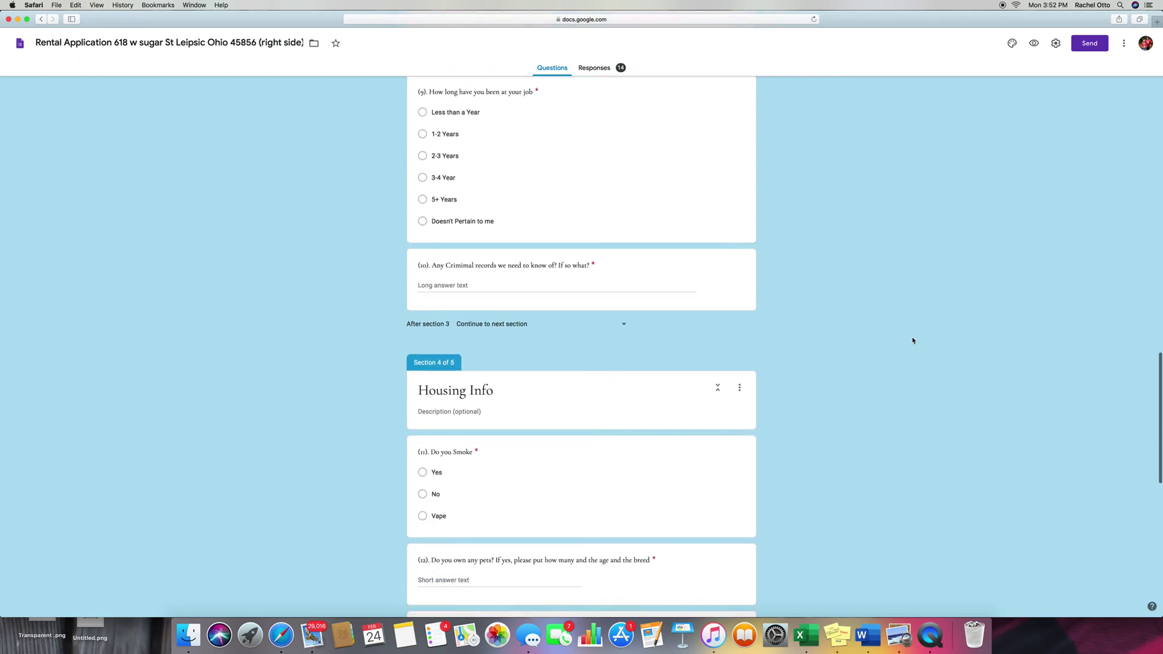
pyautogui.scroll(-5, 913, 341)
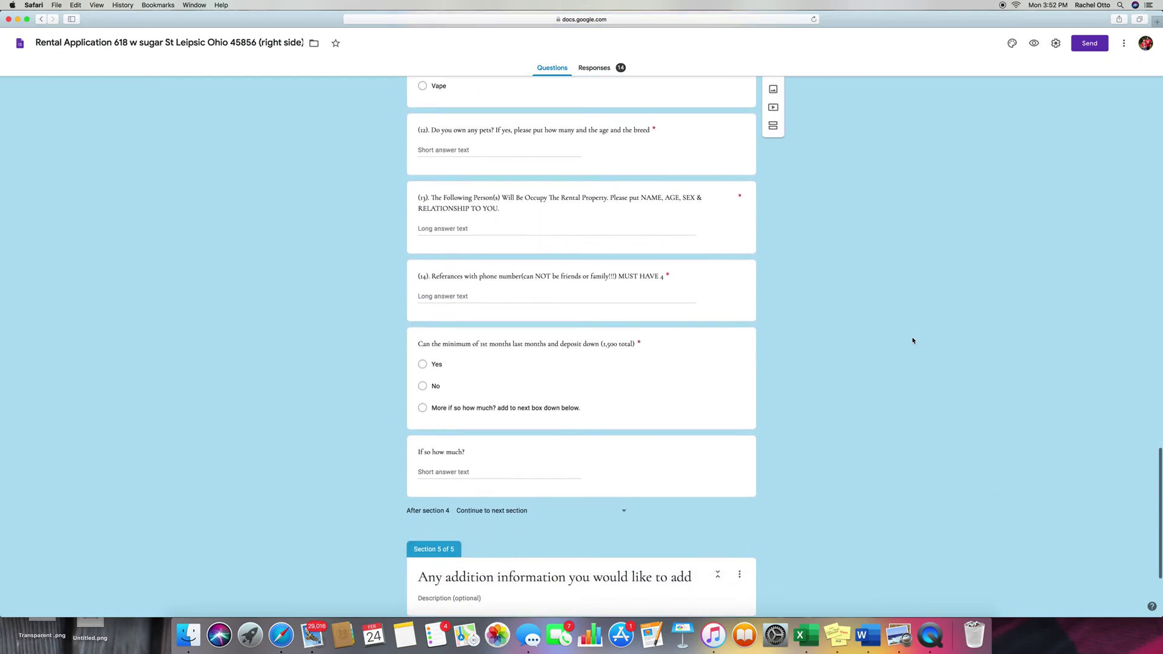
pyautogui.scroll(-2, 911, 338)
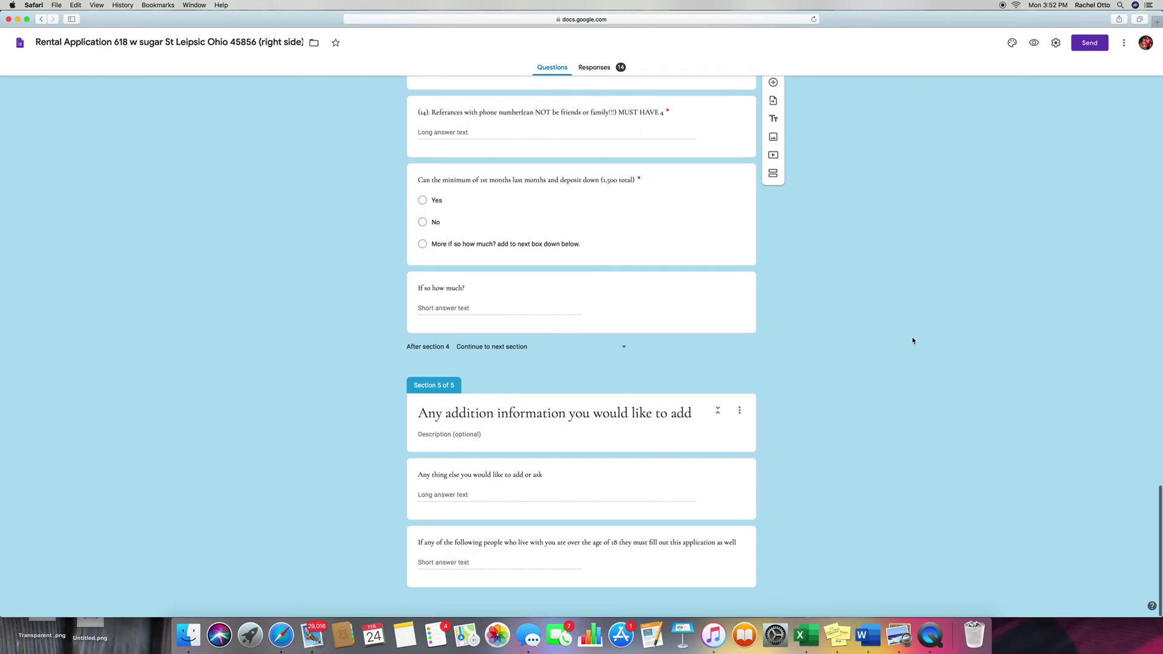
# Read Section 5's two optional 'Any addition information' questions at the end of the form.
pyautogui.scroll(4, 903, 336)
pyautogui.scroll(2, 899, 336)
pyautogui.scroll(-4, 899, 336)
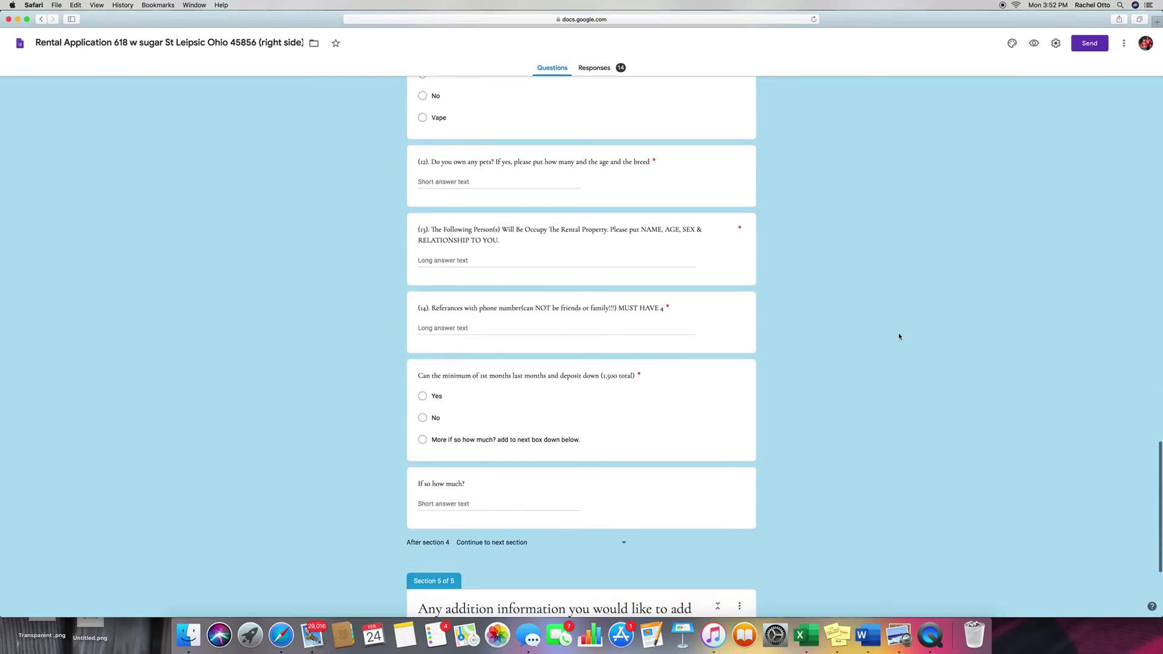
pyautogui.scroll(-2, 899, 336)
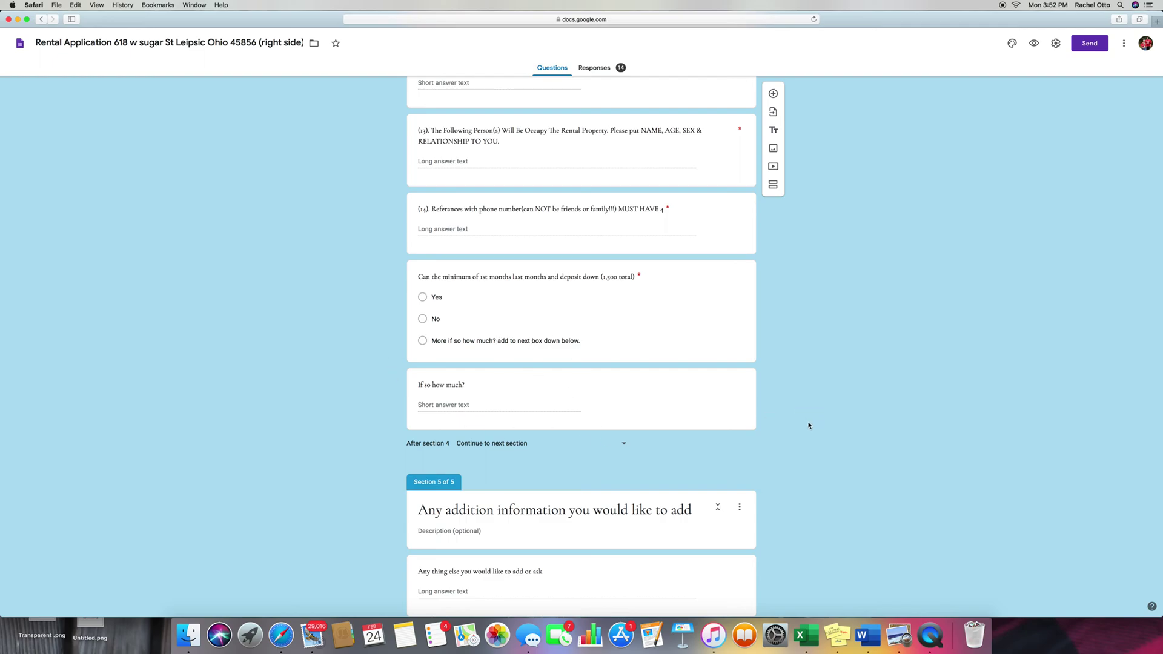
pyautogui.scroll(-3, 809, 426)
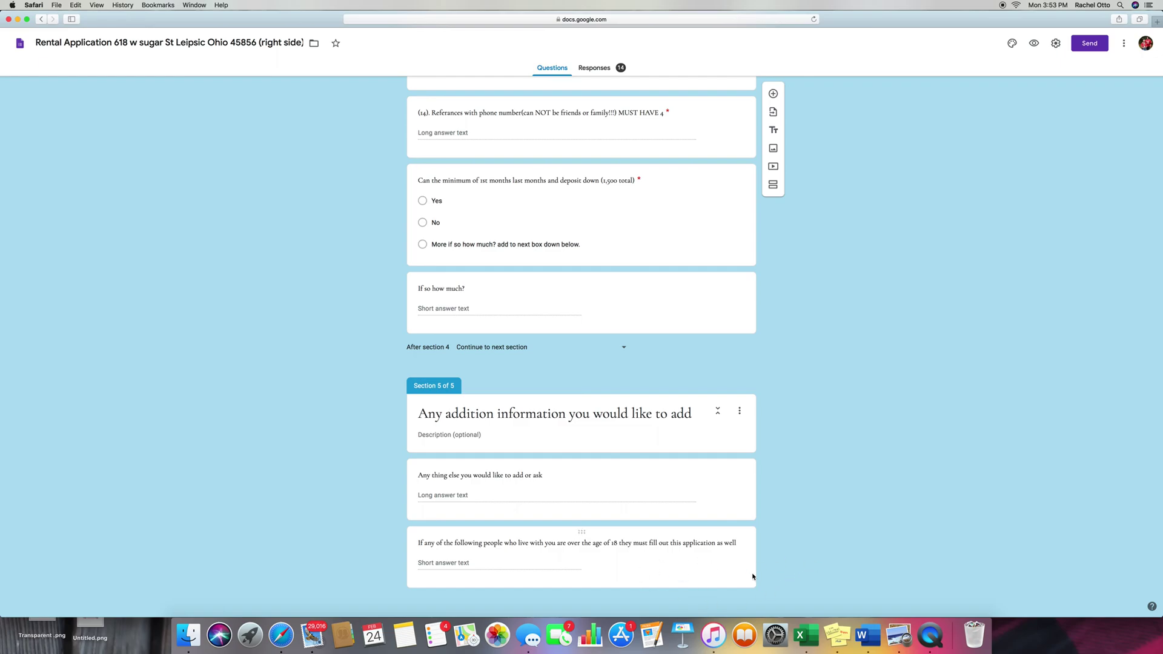
# Scroll back to the top of the rental form and return to the Forms home page.
pyautogui.scroll(20, 938, 384)
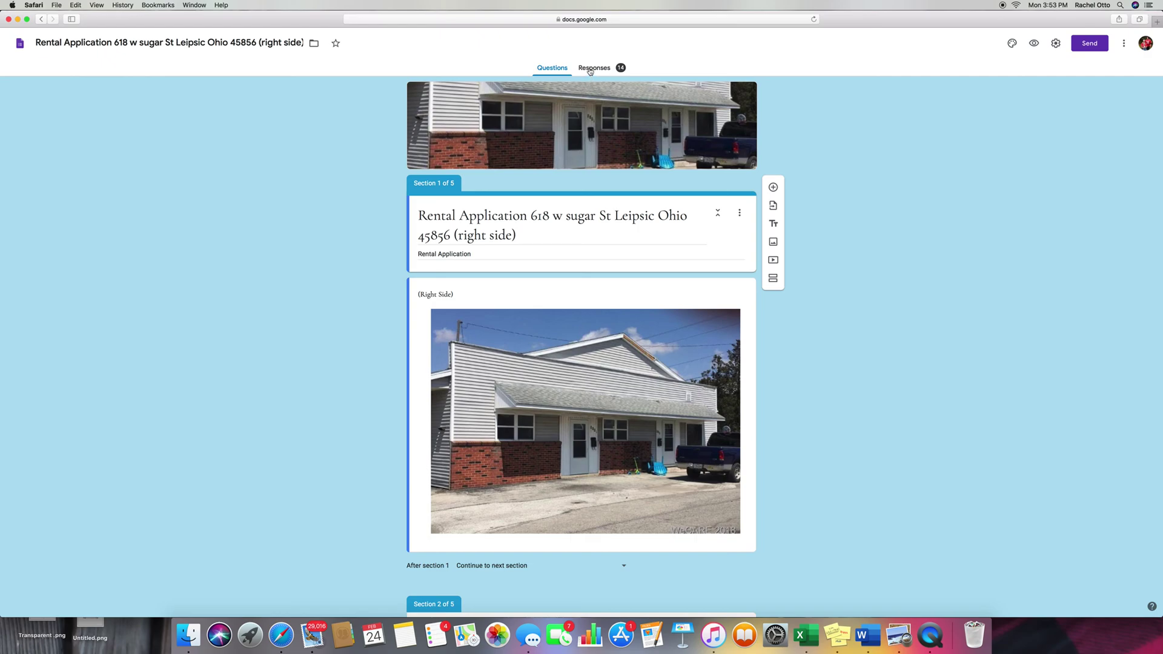
pyautogui.scroll(-5, 960, 339)
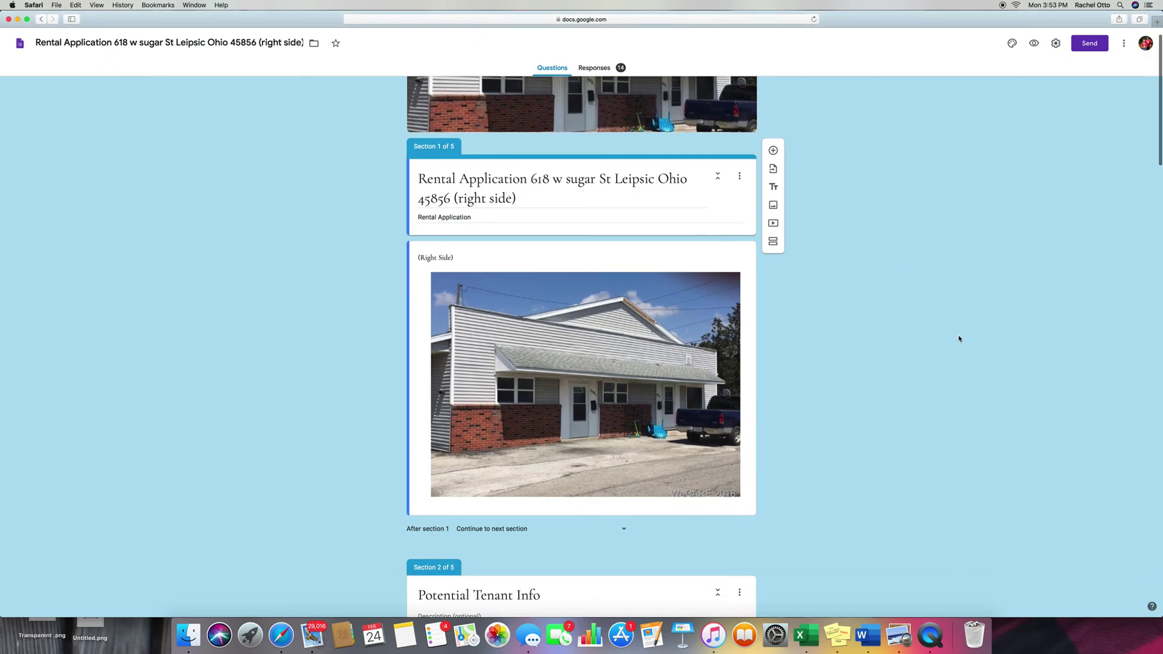
pyautogui.scroll(4, 959, 339)
pyautogui.scroll(1, 970, 303)
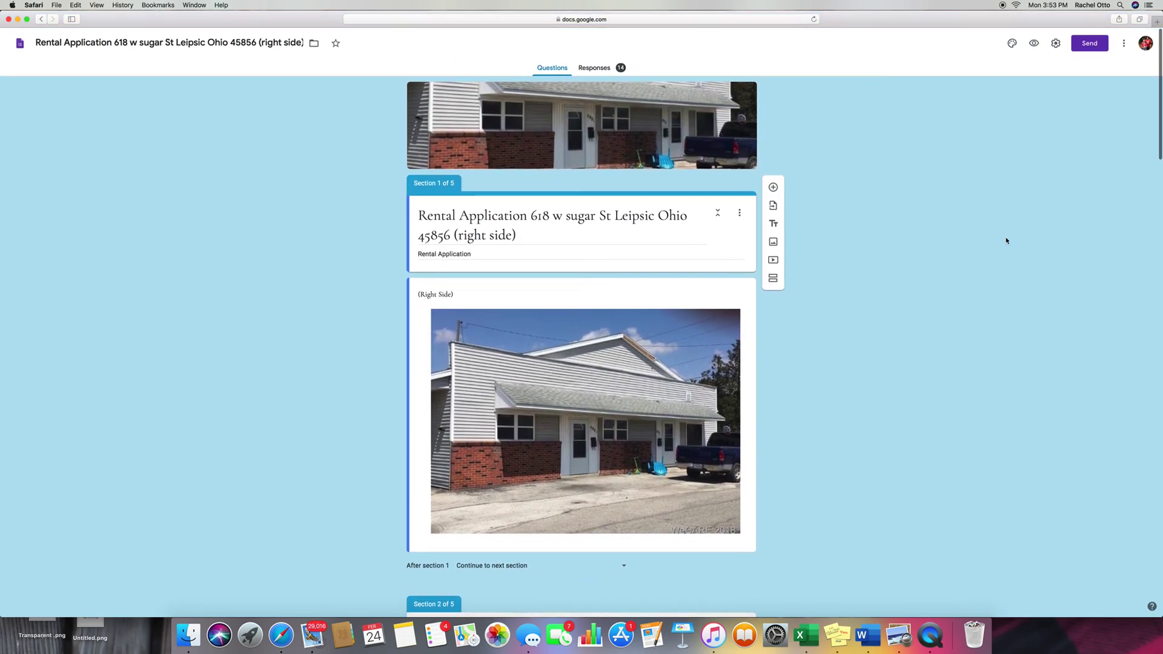
pyautogui.click(20, 44)
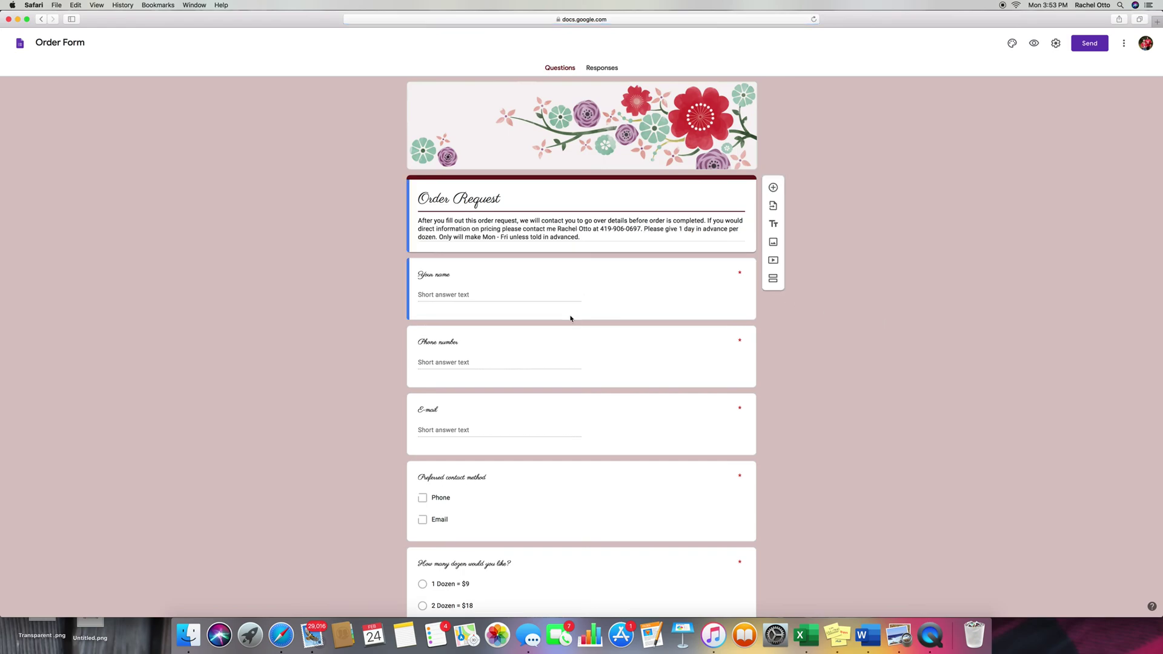
# Confirm the Order Form shows 0 responses, then look over its Order Request questions.
pyautogui.click(603, 68)
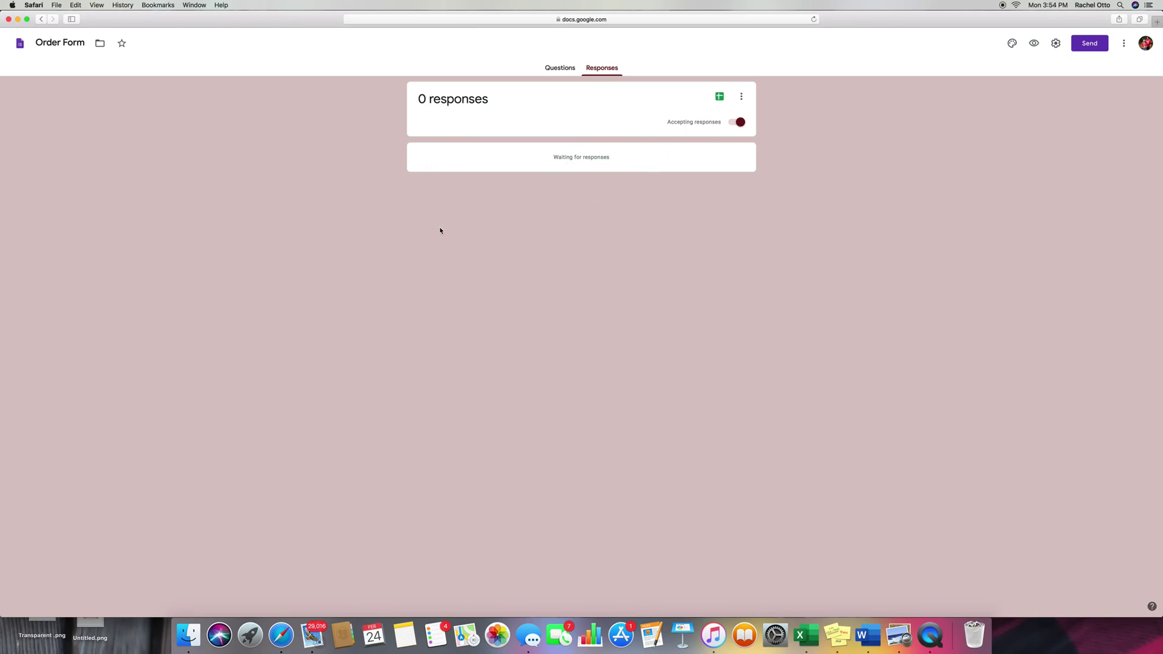
pyautogui.click(560, 68)
pyautogui.scroll(-3, 485, 288)
pyautogui.scroll(-3, 487, 291)
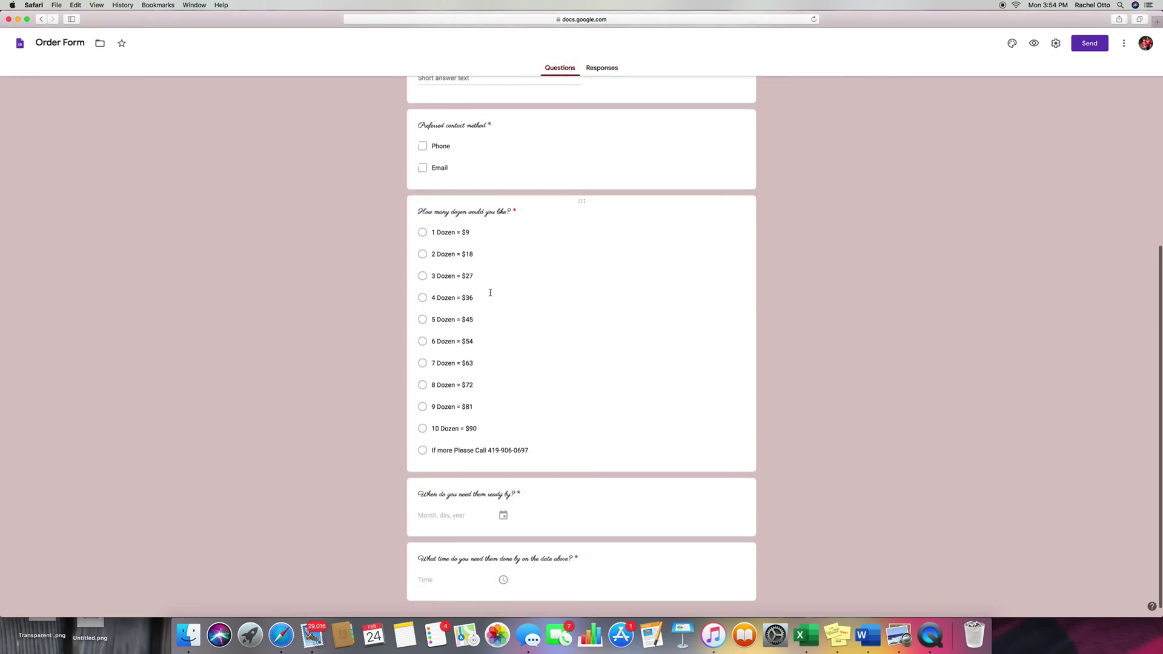
pyautogui.scroll(6, 494, 294)
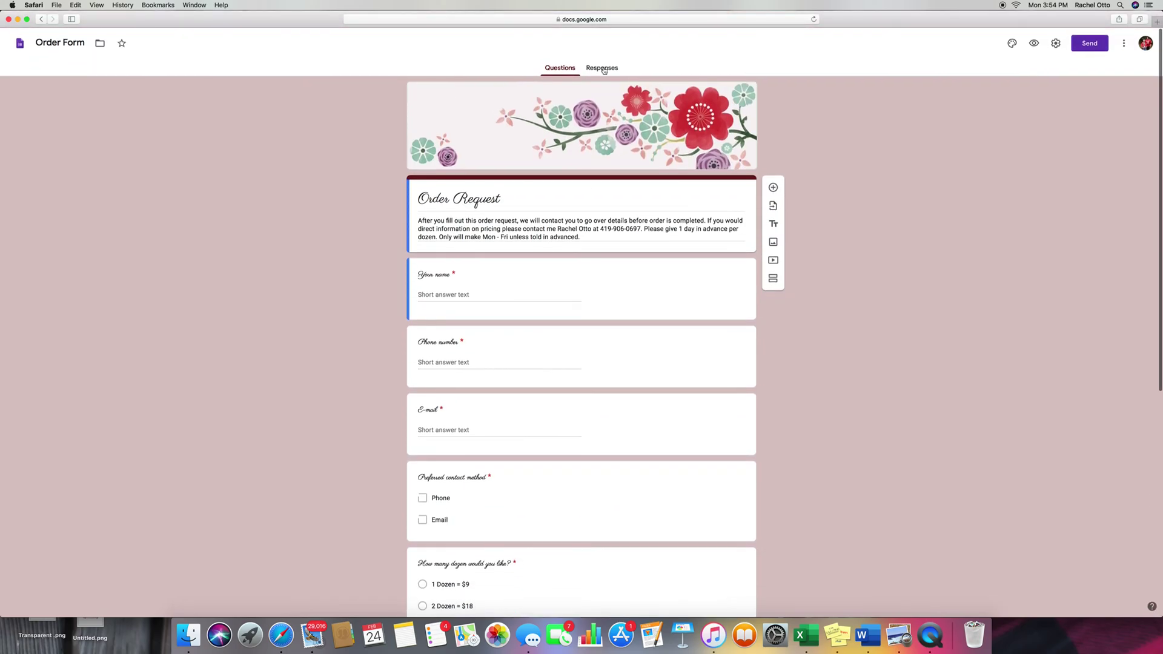
# Recheck the Order Form's empty Responses tab and return to the Forms home page.
pyautogui.click(602, 68)
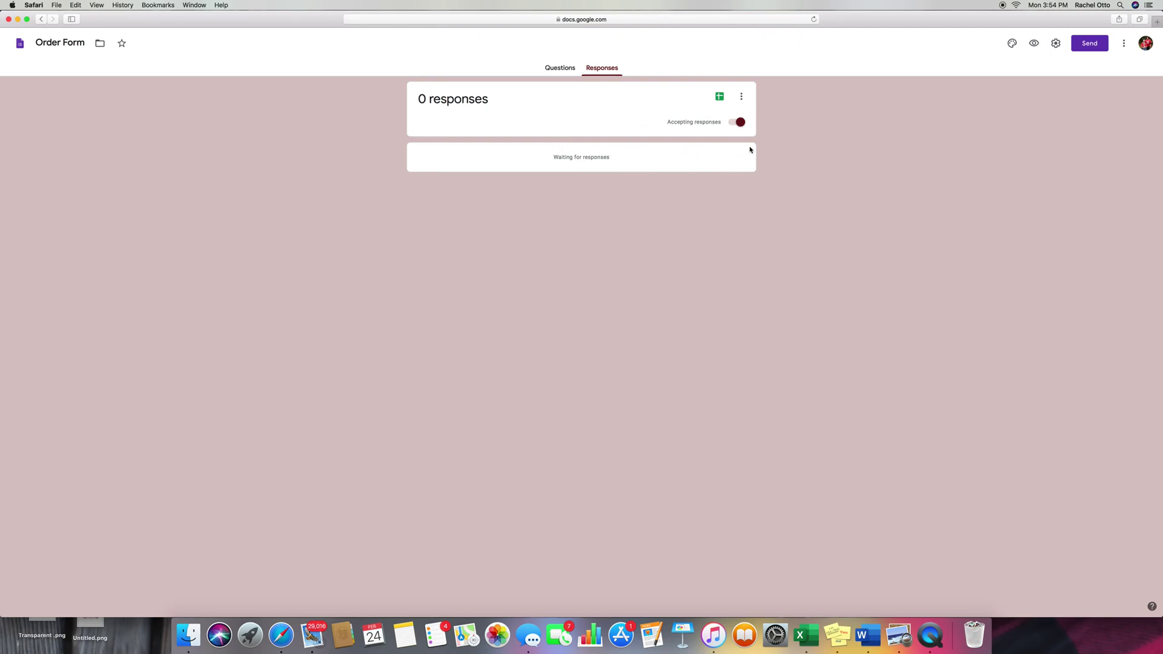
pyautogui.click(560, 67)
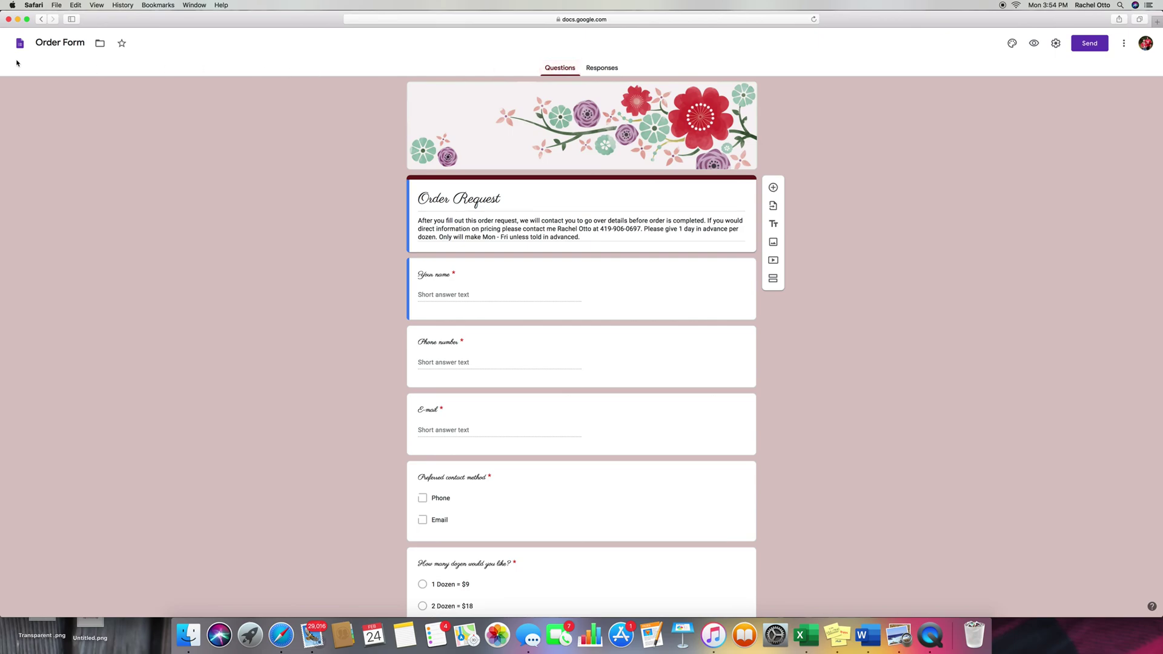
pyautogui.click(20, 48)
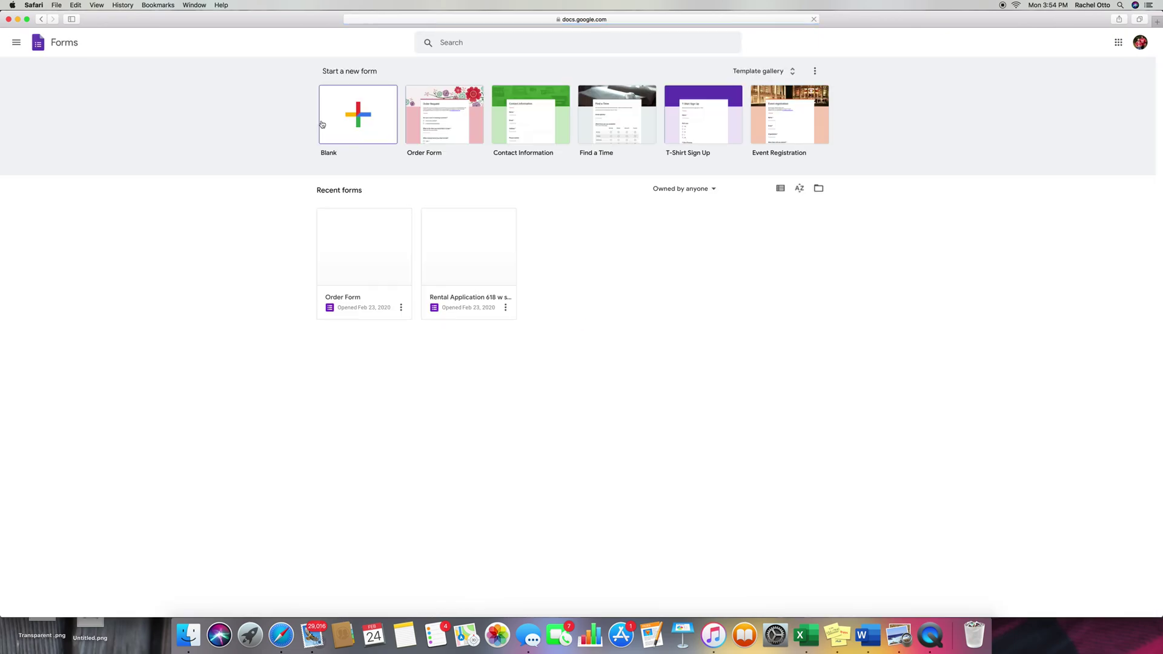
# Reopen Rental Application and scroll down through its five sections, then back to the top.
pyautogui.click(484, 303)
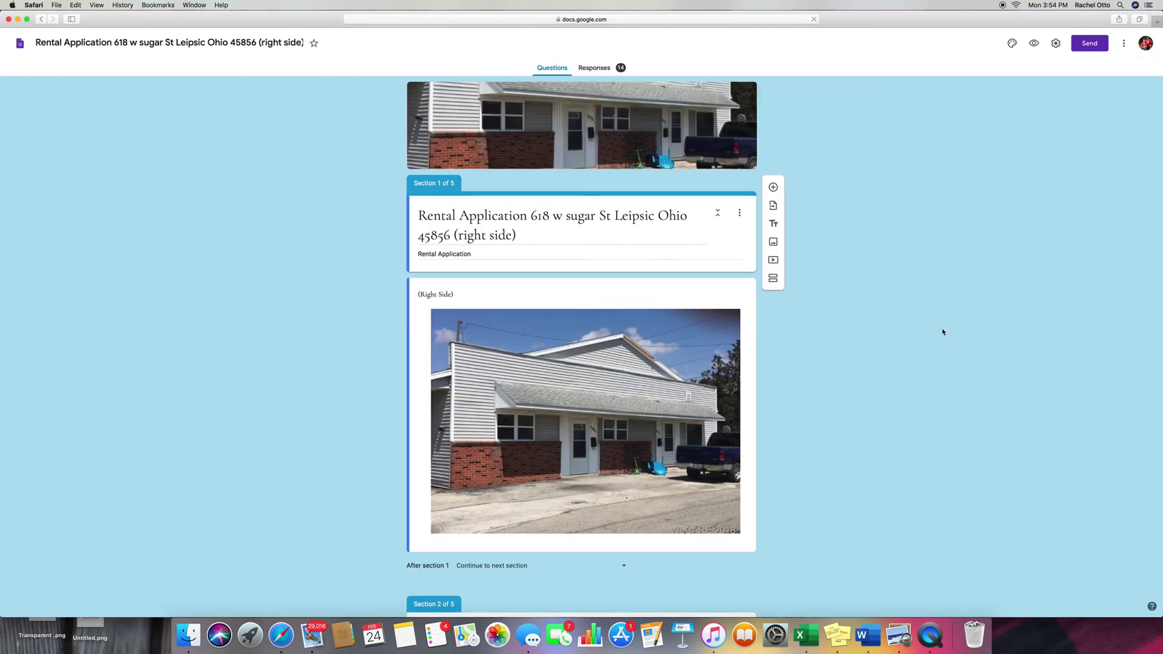
pyautogui.scroll(-5, 943, 332)
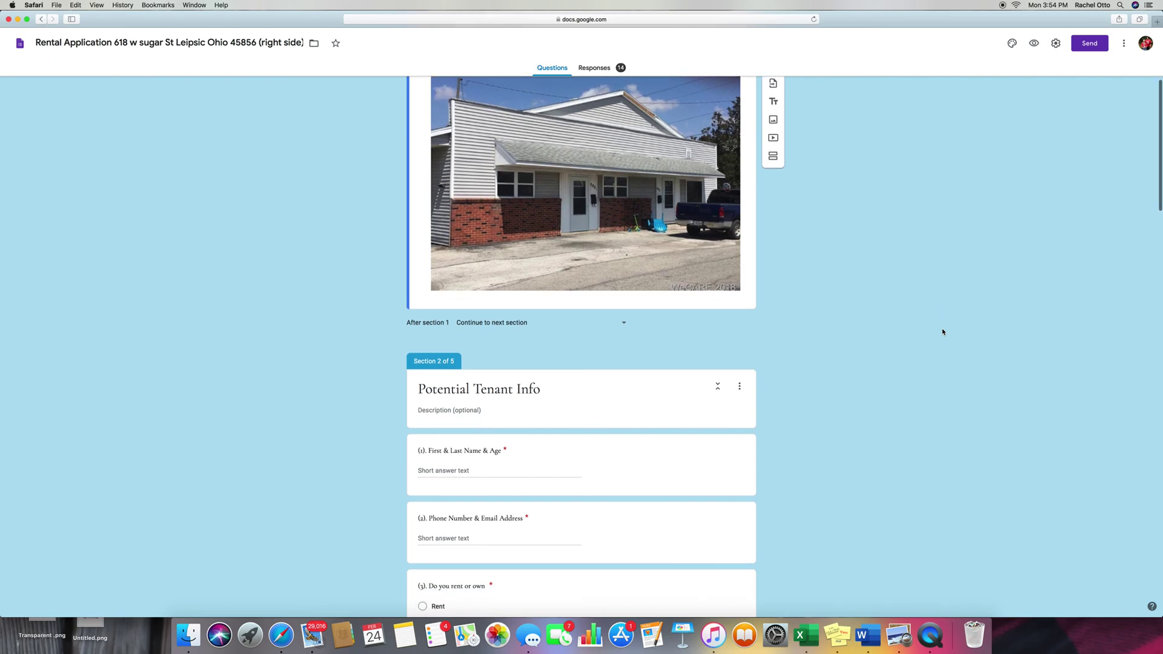
pyautogui.scroll(-15, 943, 332)
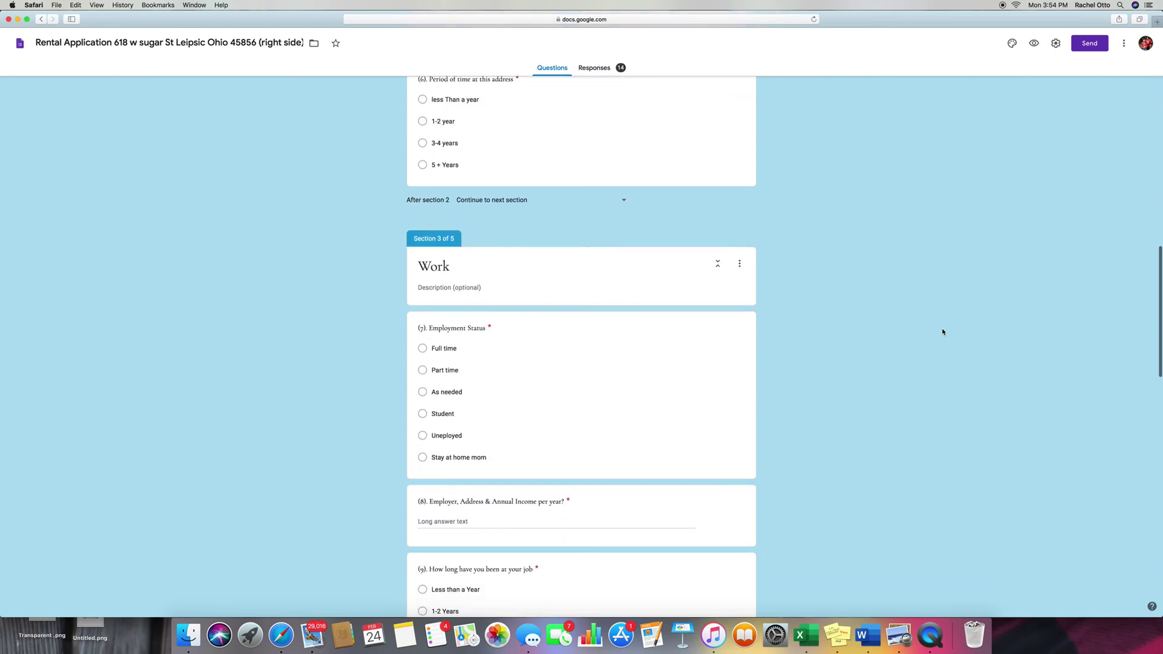
pyautogui.scroll(-20, 943, 332)
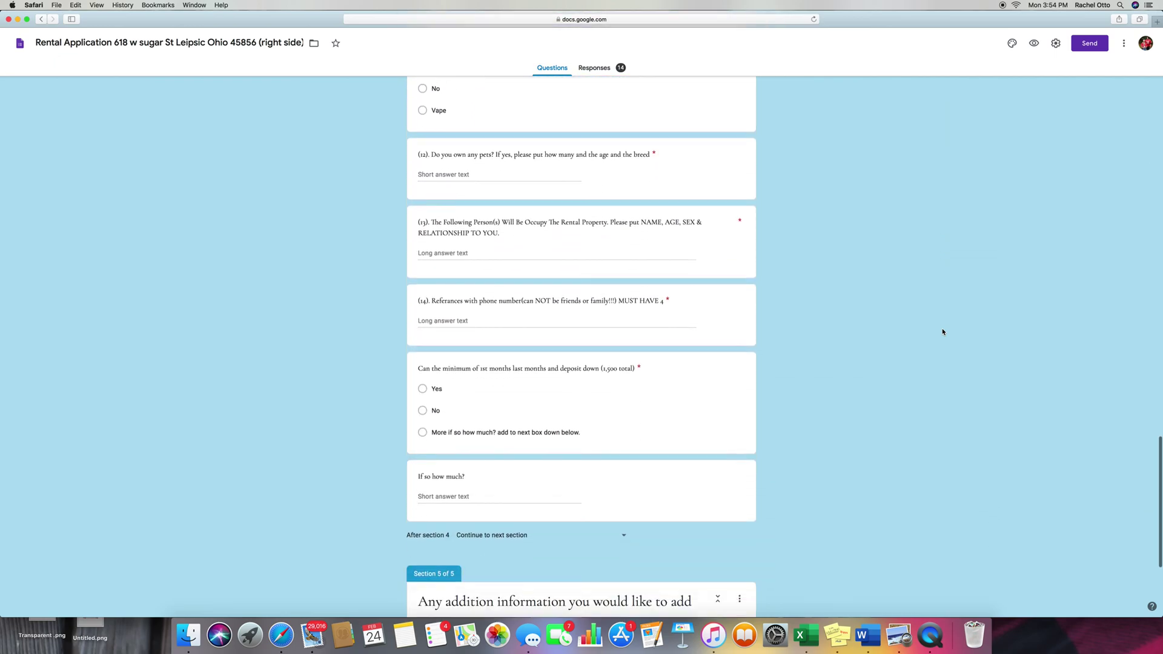
pyautogui.scroll(-4, 942, 332)
pyautogui.scroll(20, 943, 332)
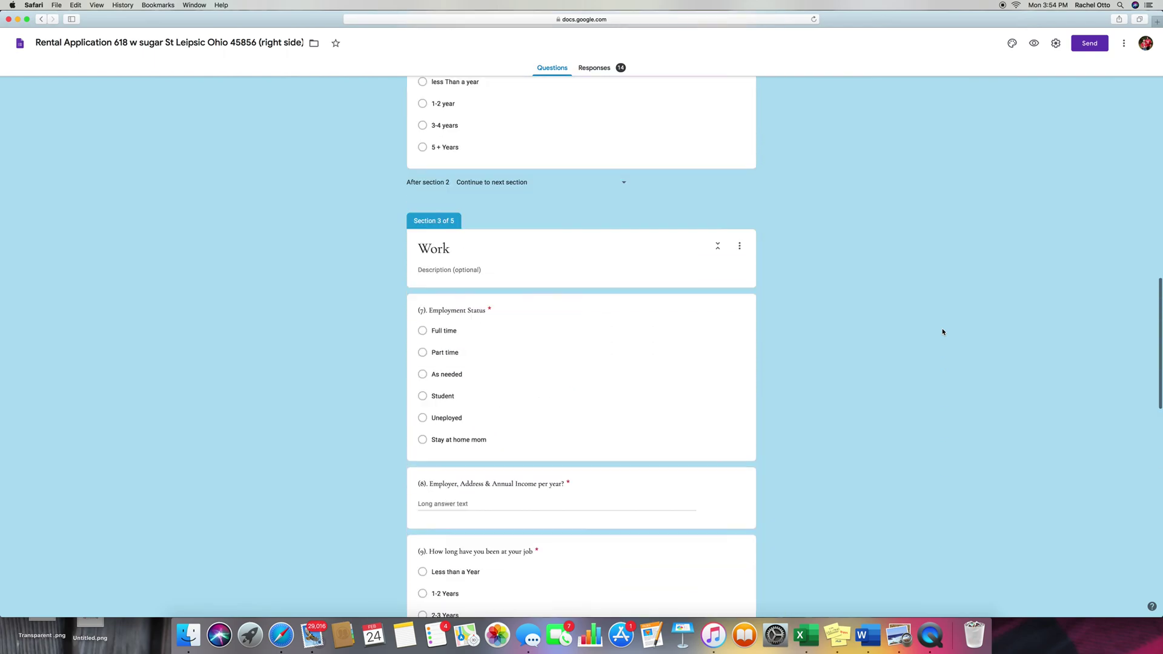
pyautogui.scroll(15, 943, 332)
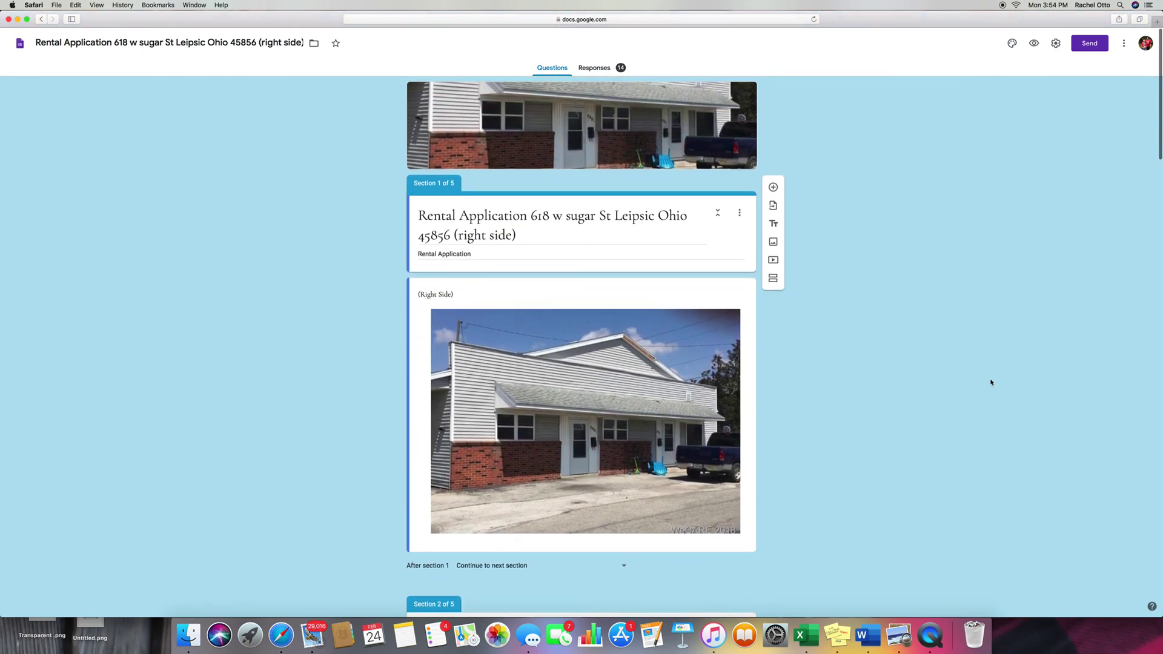
pyautogui.scroll(-10, 992, 385)
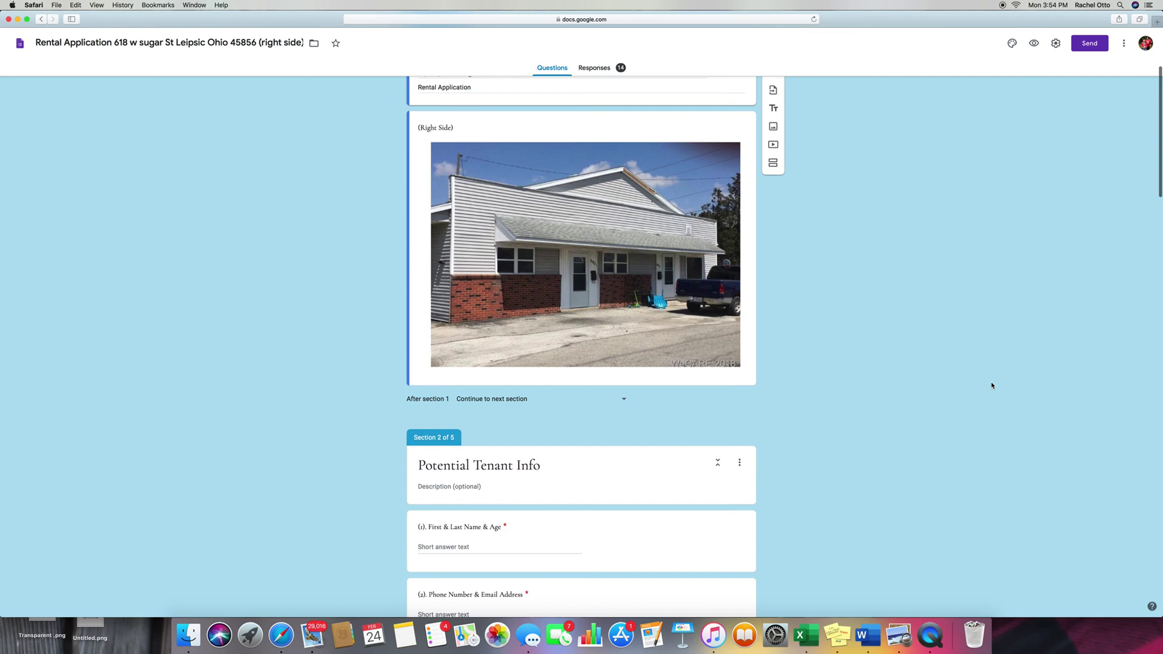
pyautogui.scroll(7, 992, 385)
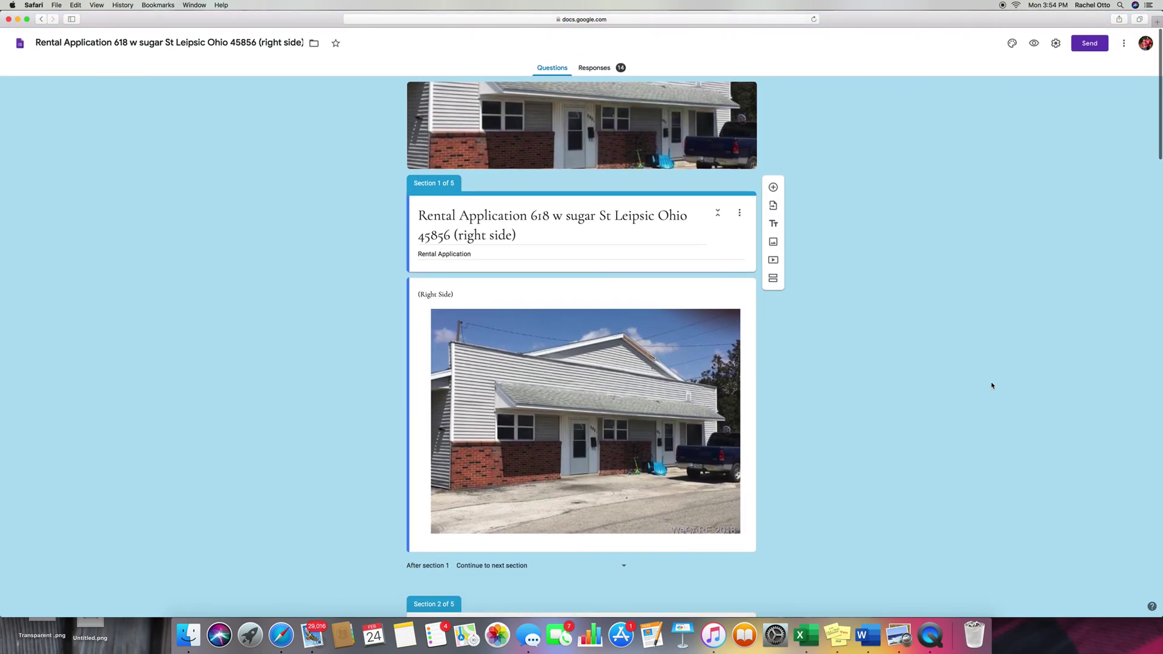